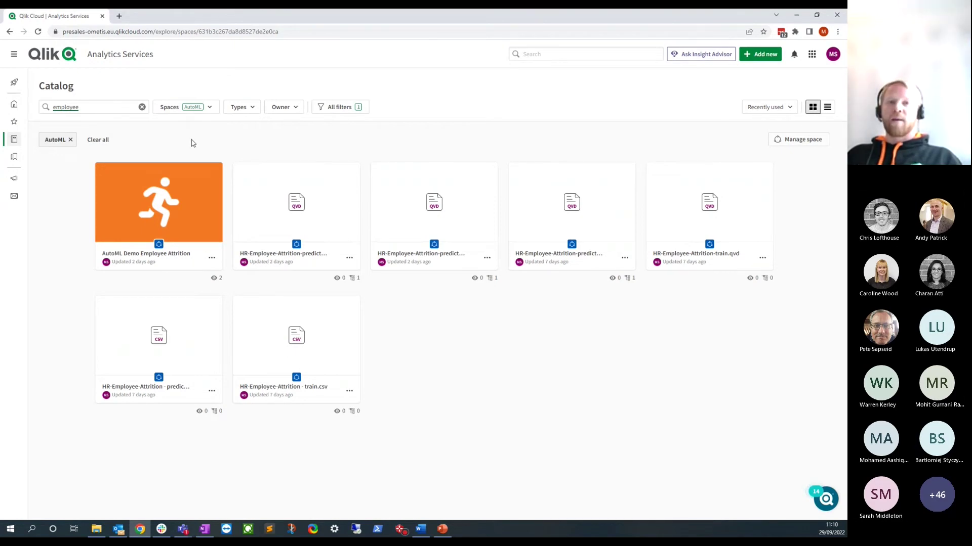
Step: Create a new ML experiment named "AutoML Demo Employee Attrition" in the AutoML space
click(756, 56)
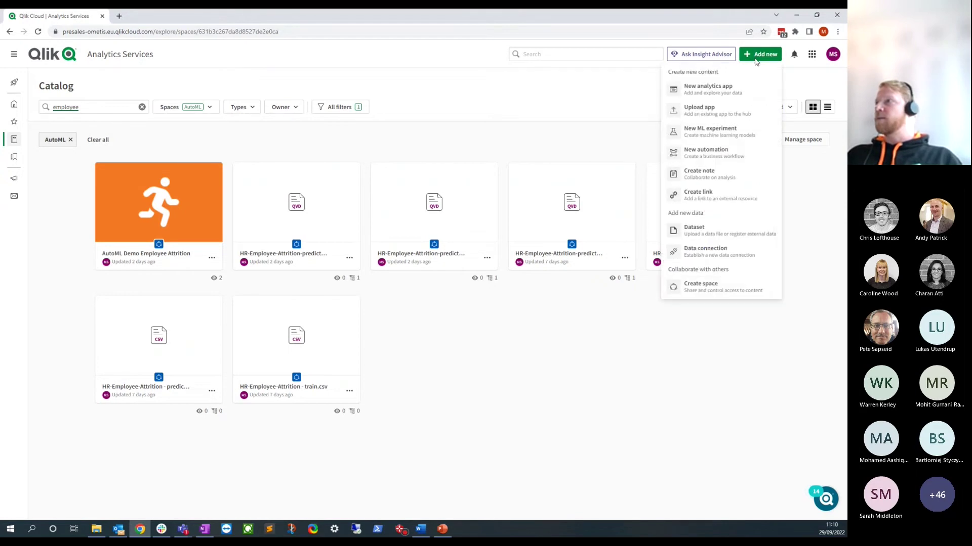
click(707, 136)
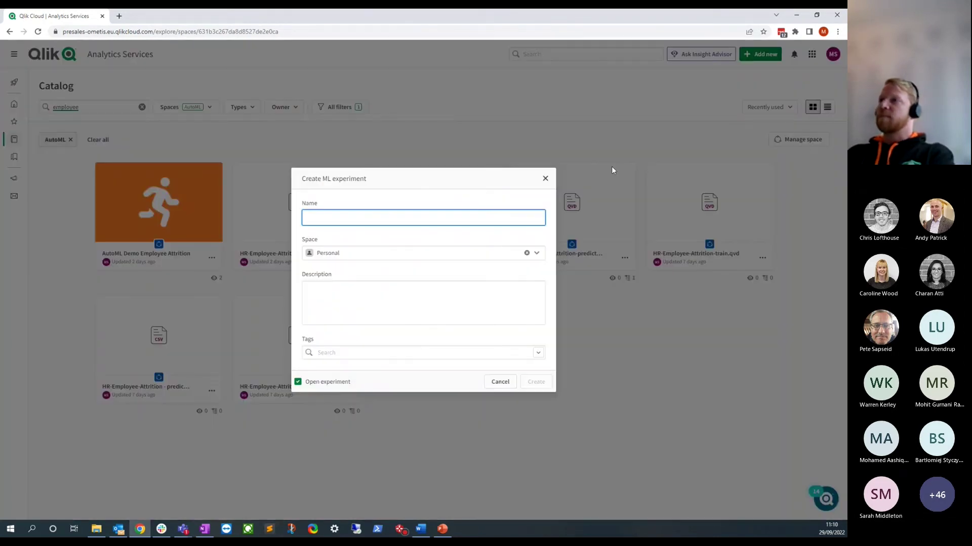
click(539, 254)
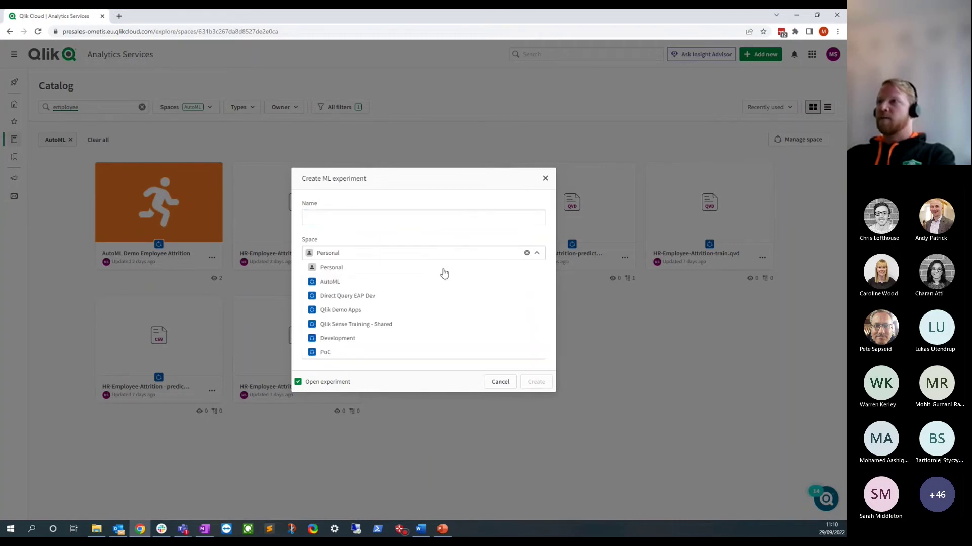
click(419, 281)
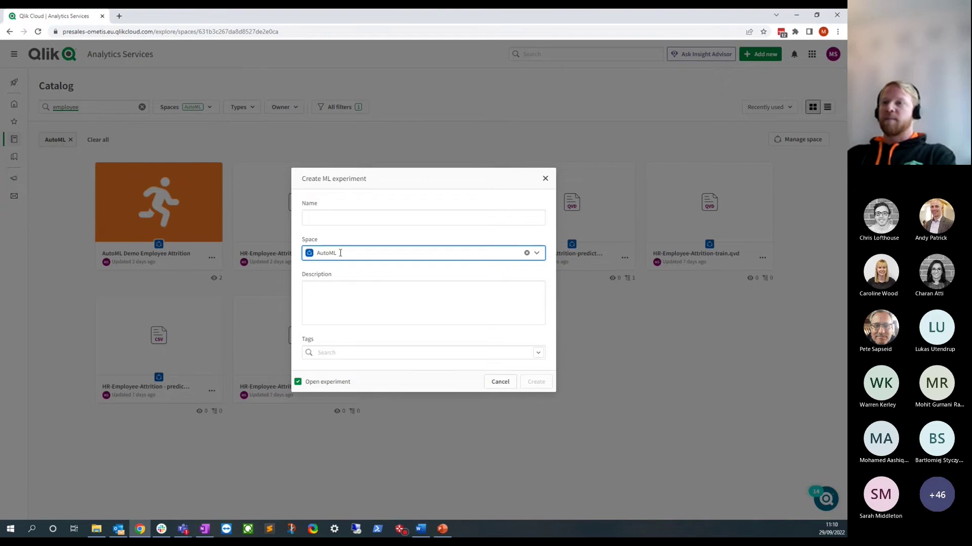
click(334, 219)
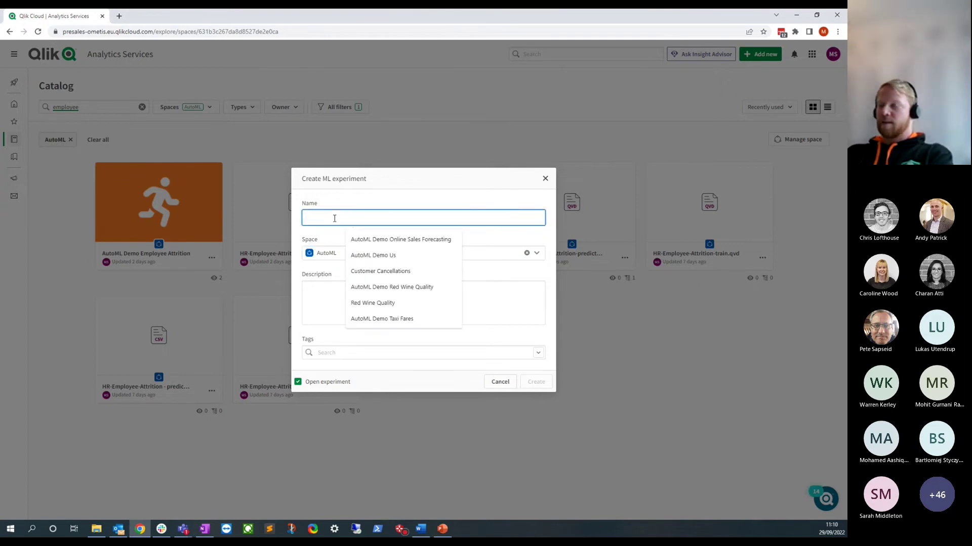
text(A)
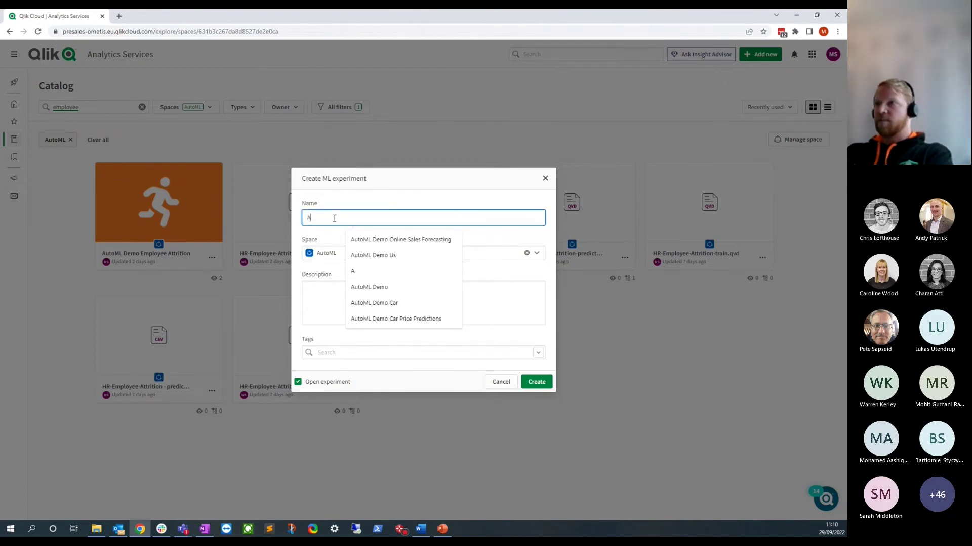
click(369, 287)
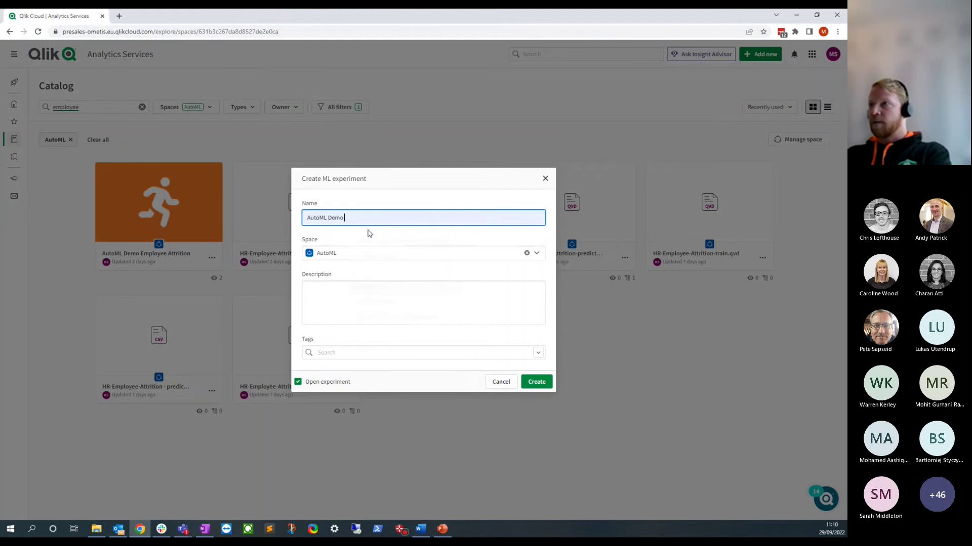
text(Empl)
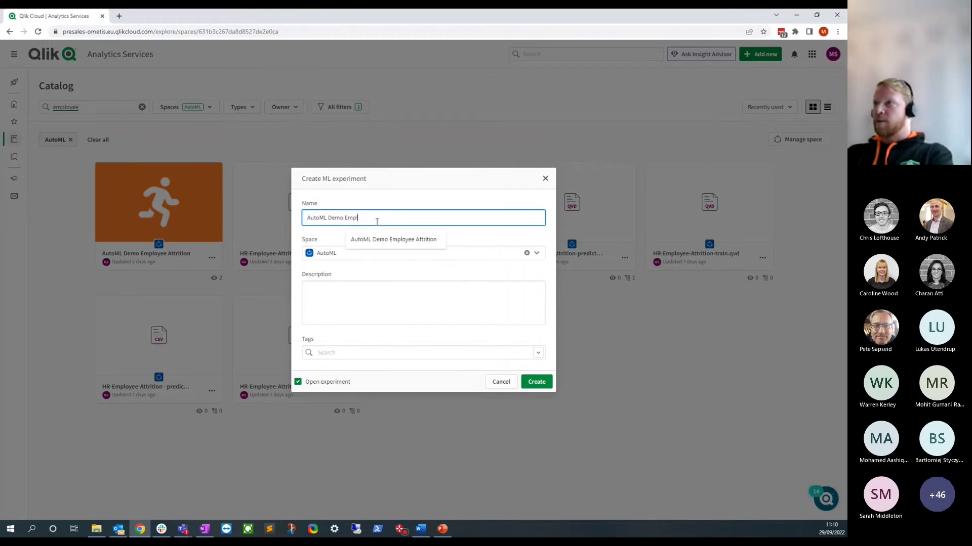
click(387, 240)
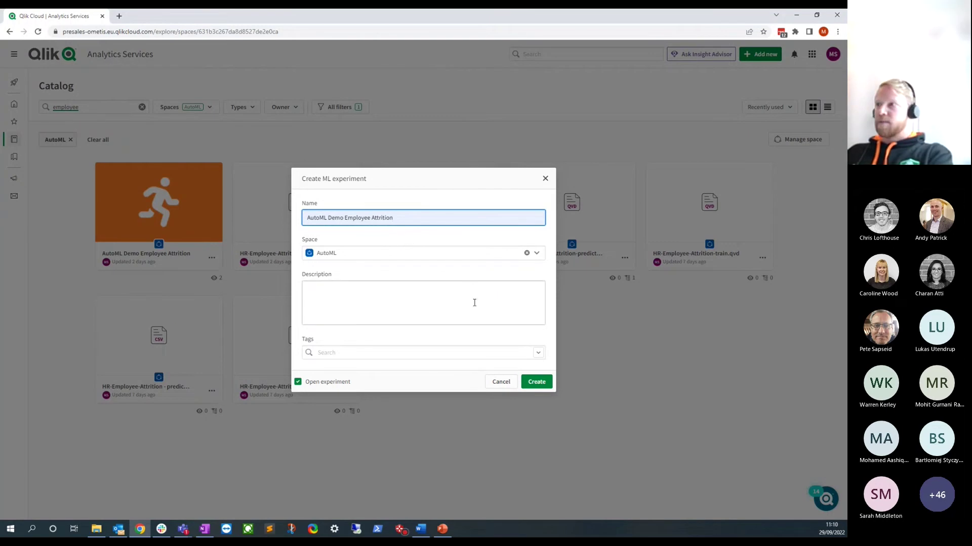
click(535, 387)
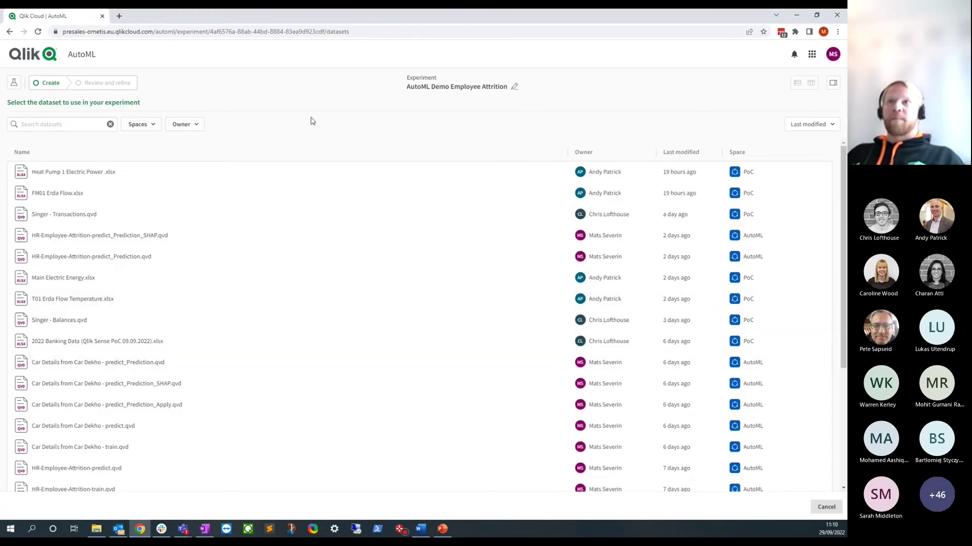
Step: Find the employee datasets, use HR-Employee-Attrition-train.qvd as training data, and select Attrition as the prediction target
click(83, 124)
text(employee)
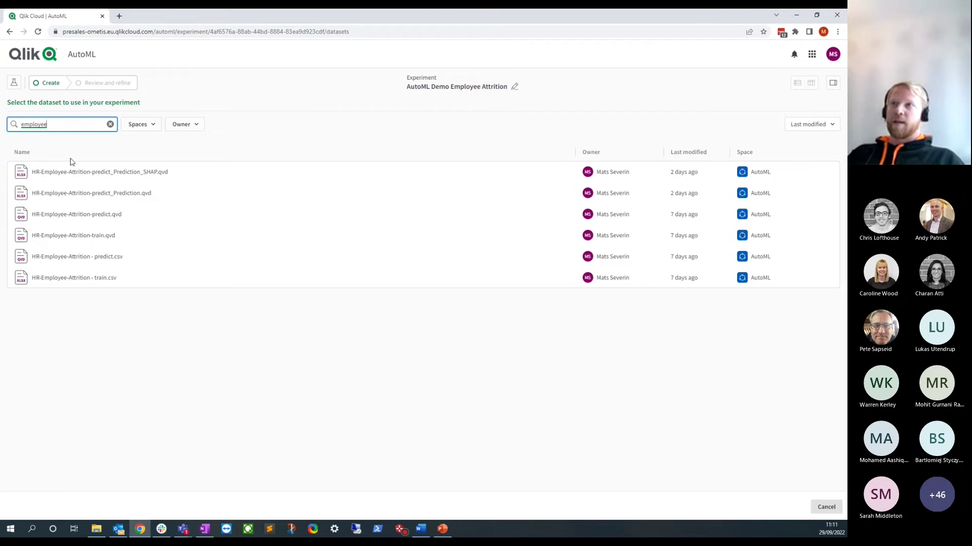
click(122, 237)
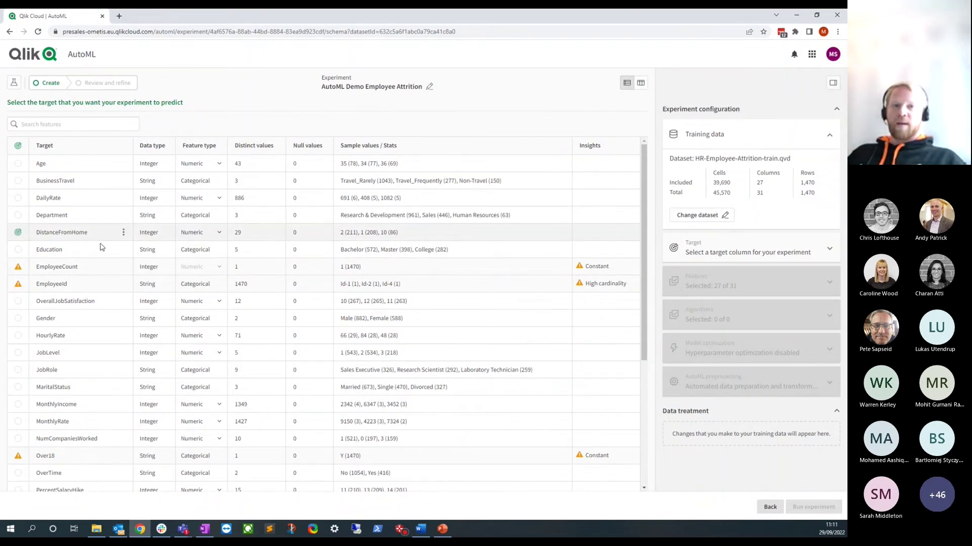
scroll(99, 268, down, 4)
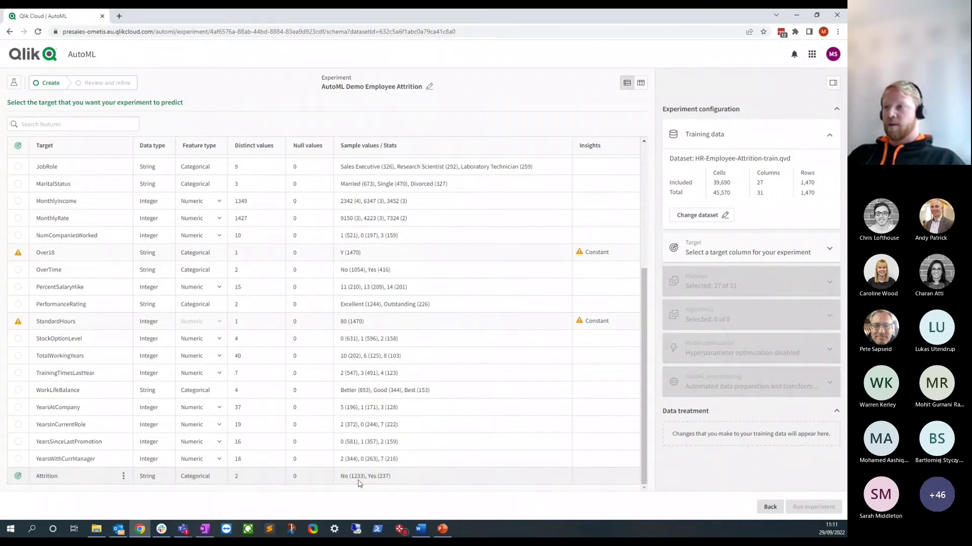
click(19, 477)
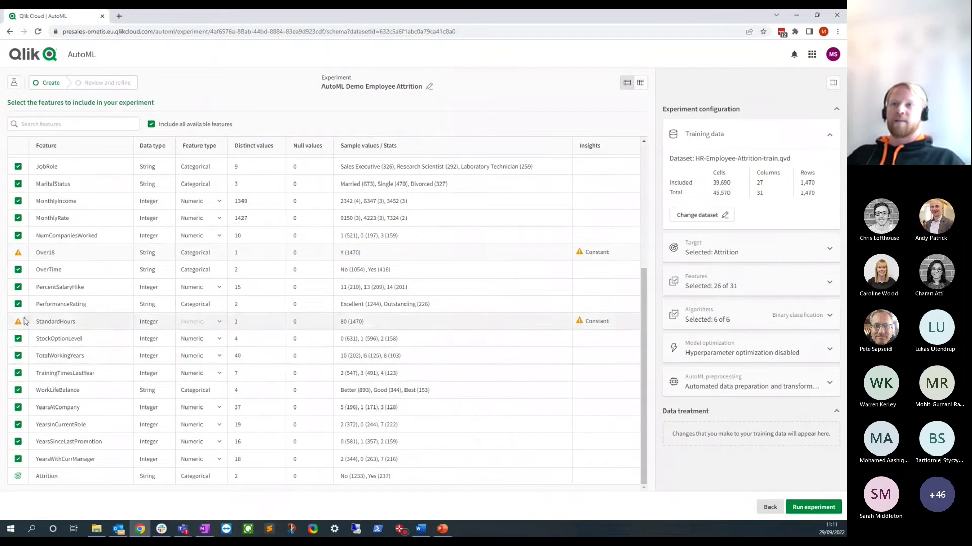
Step: Examine the insight warnings on the EmployeeCount and EmployeeId features
scroll(25, 309, up, 5)
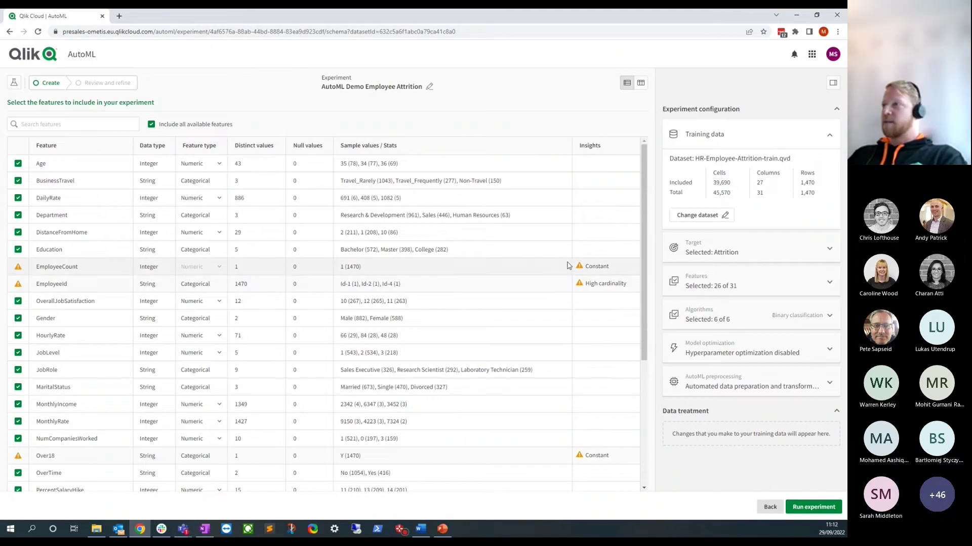
mouse_move(582, 271)
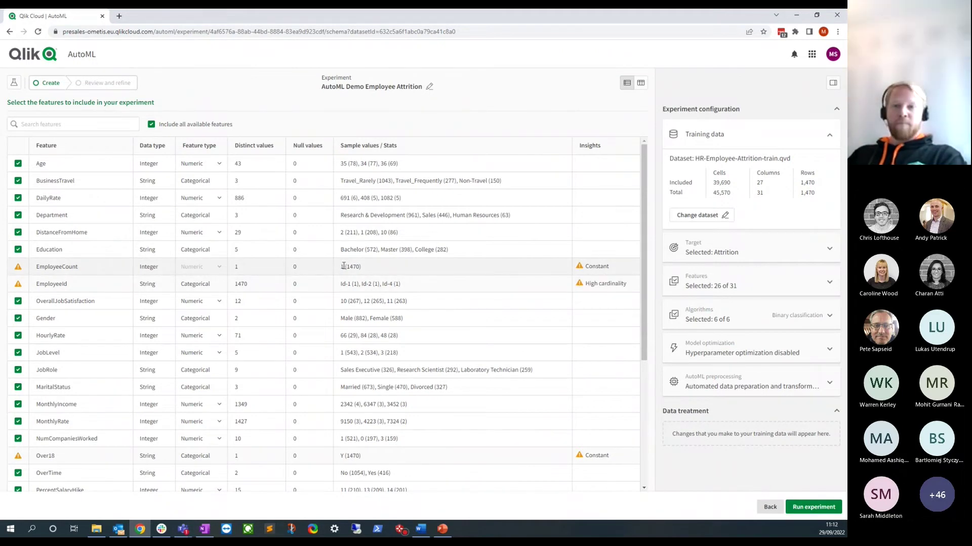
mouse_move(580, 289)
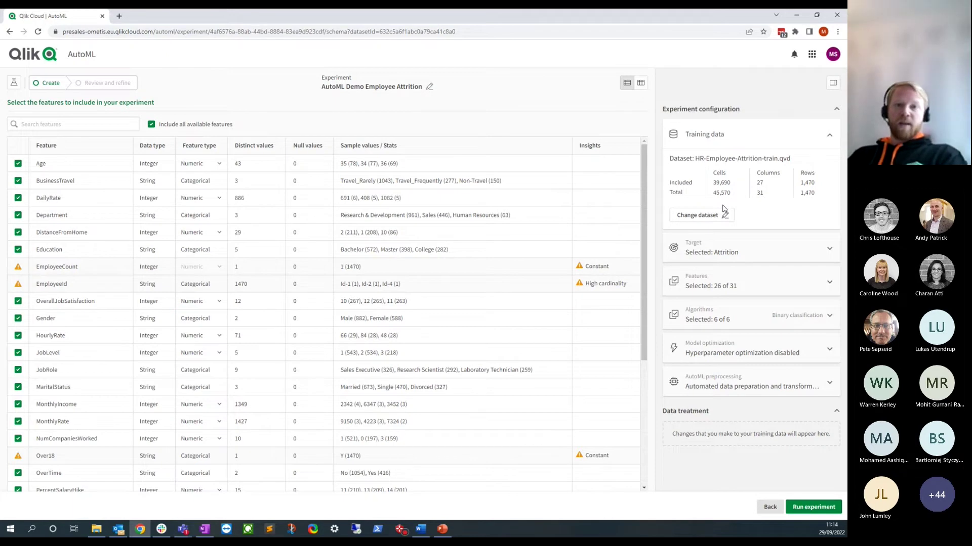
Step: Review the experiment's target, algorithms, model optimization and AutoML preprocessing settings
click(740, 253)
click(740, 253)
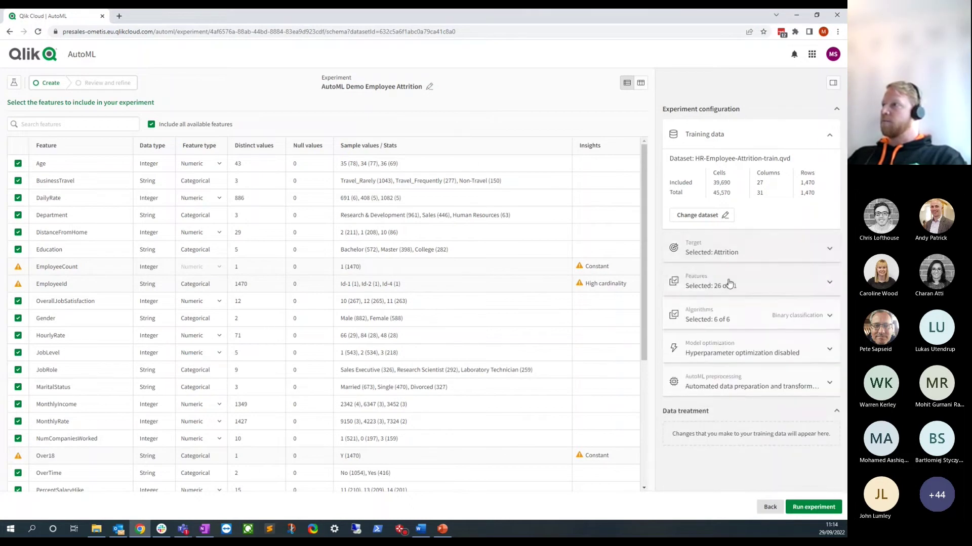
click(742, 316)
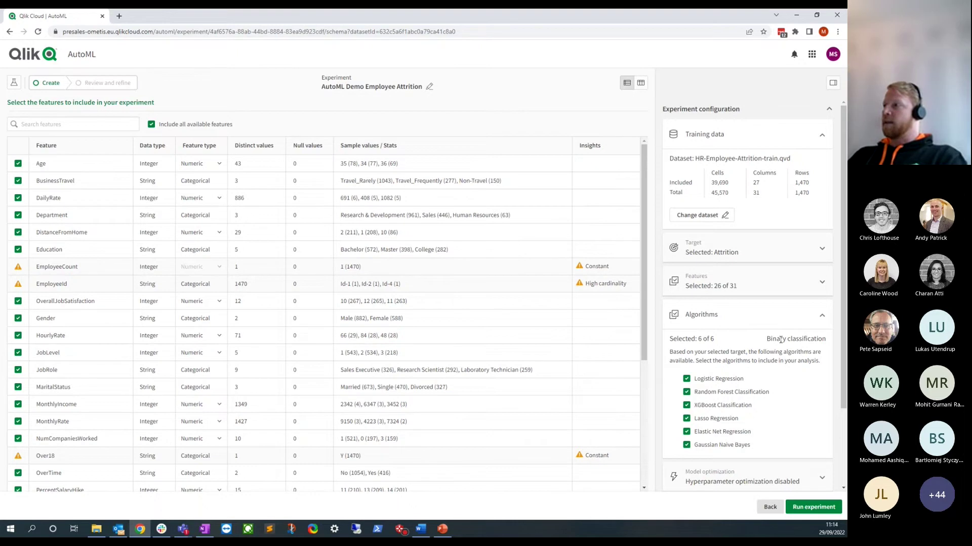
scroll(66, 458, down, 4)
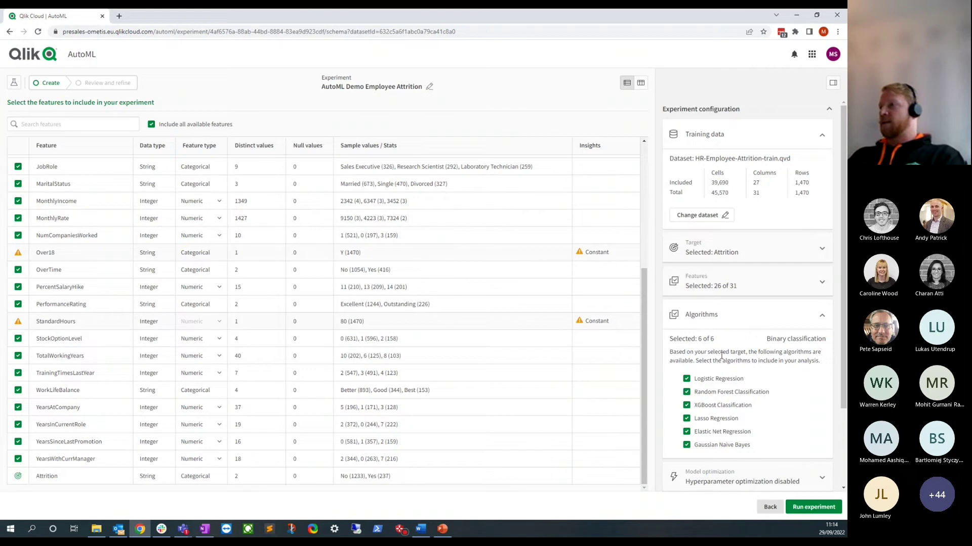
click(736, 325)
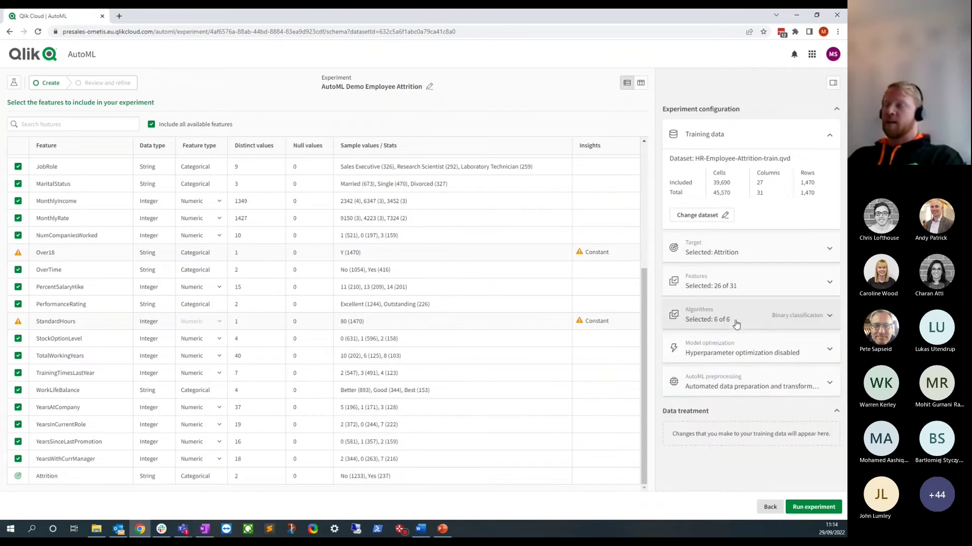
click(730, 356)
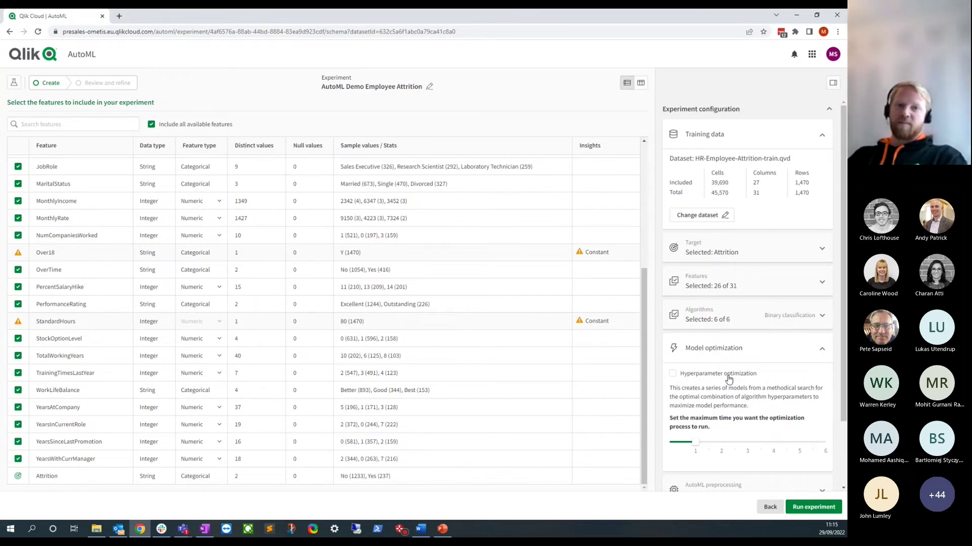
click(736, 350)
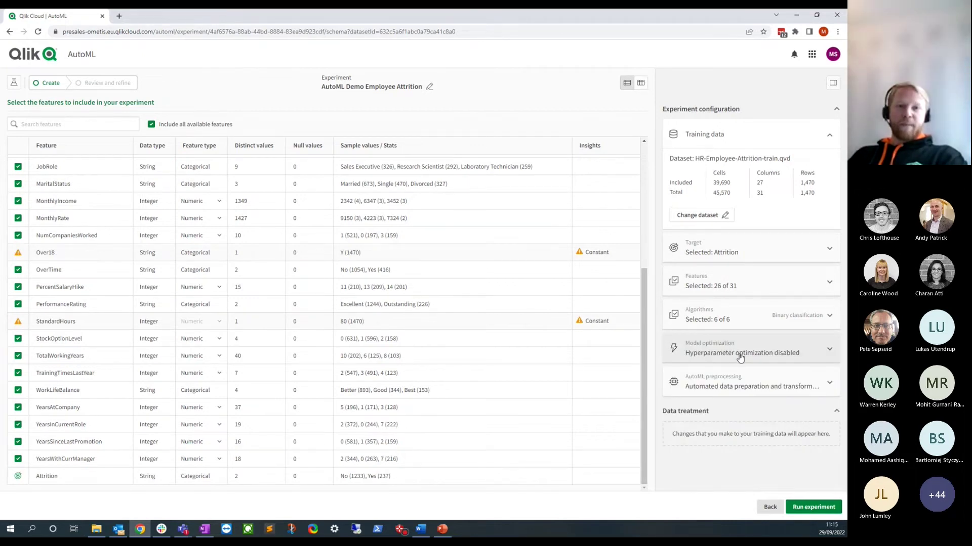
click(745, 383)
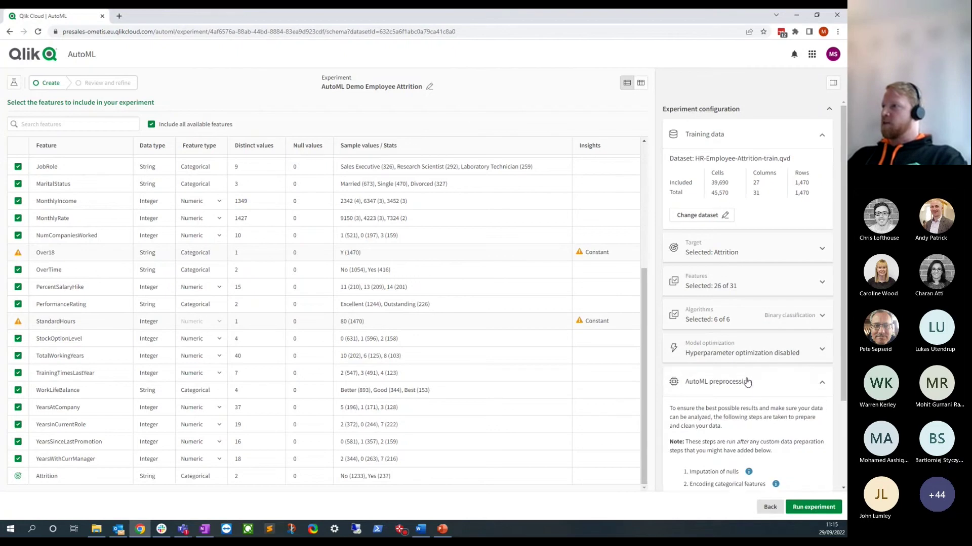
scroll(748, 388, down, 1)
scroll(748, 389, down, 2)
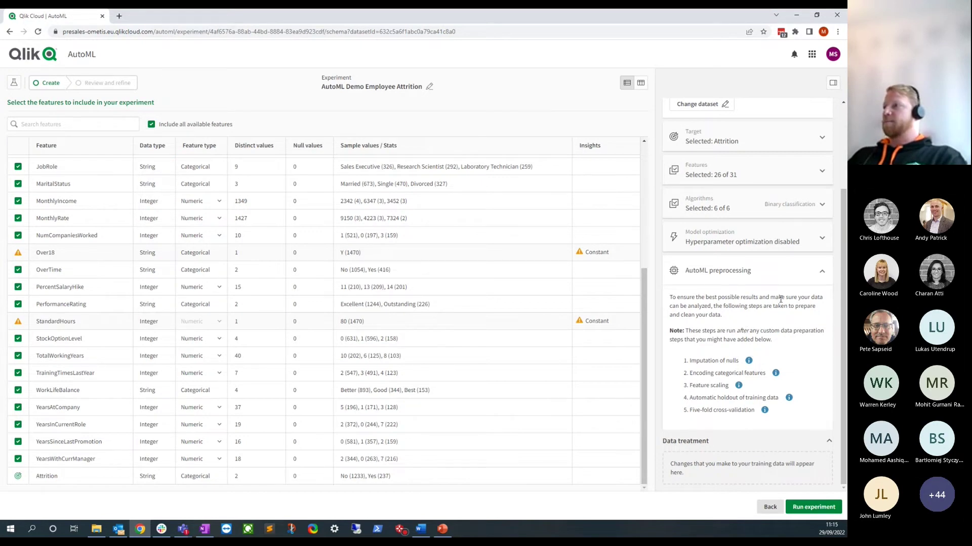
click(776, 271)
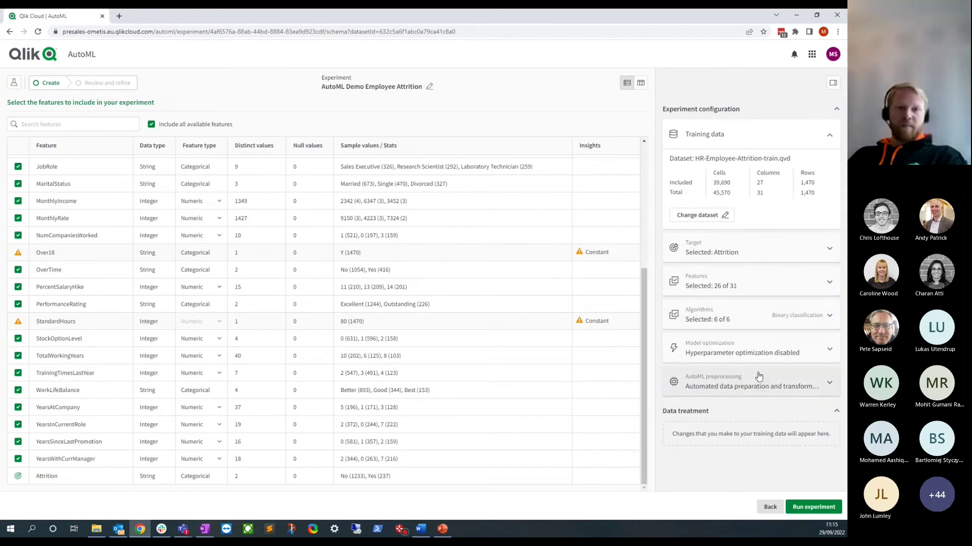
Step: Run the experiment and compare the insights of the Gaussian Naive Bayes, Elastic Net Regression and Lasso Regression models
click(807, 511)
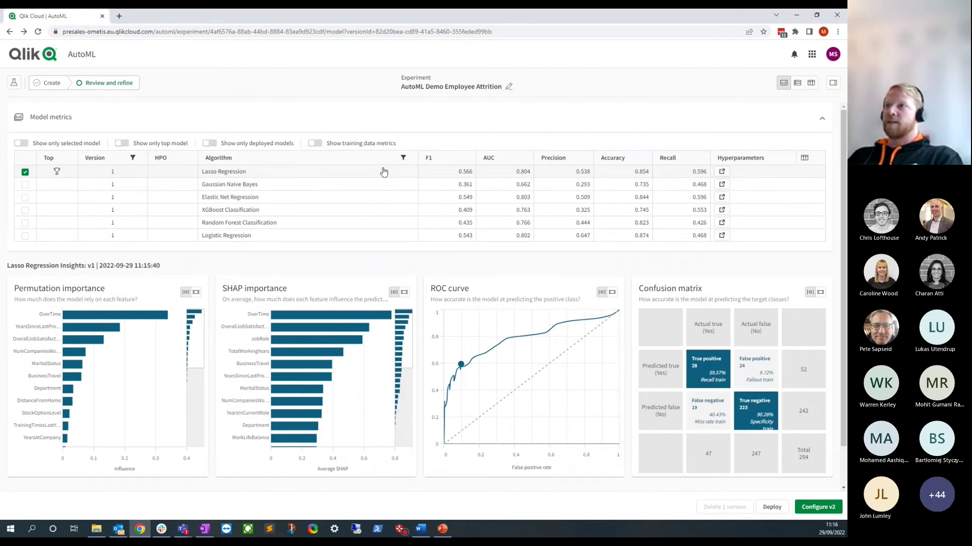
click(271, 185)
click(271, 198)
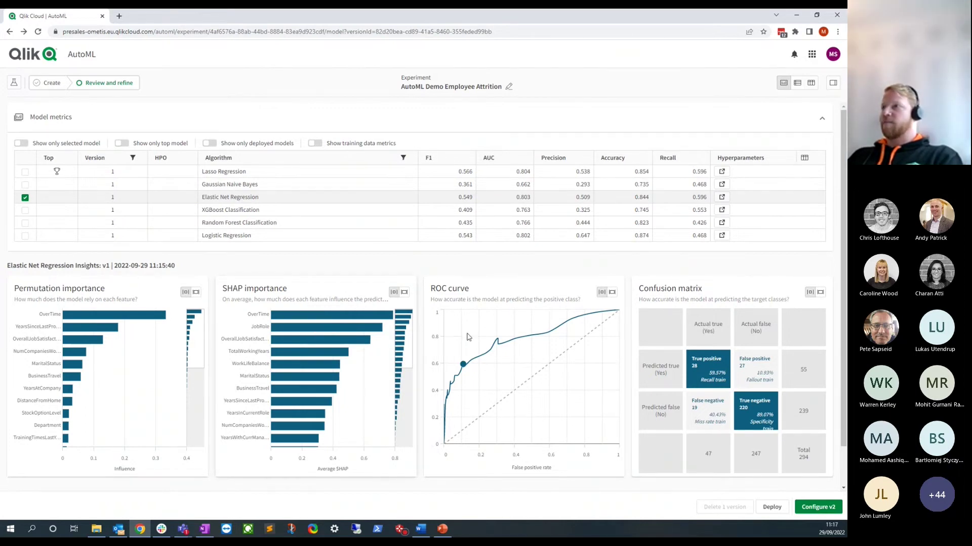
click(270, 173)
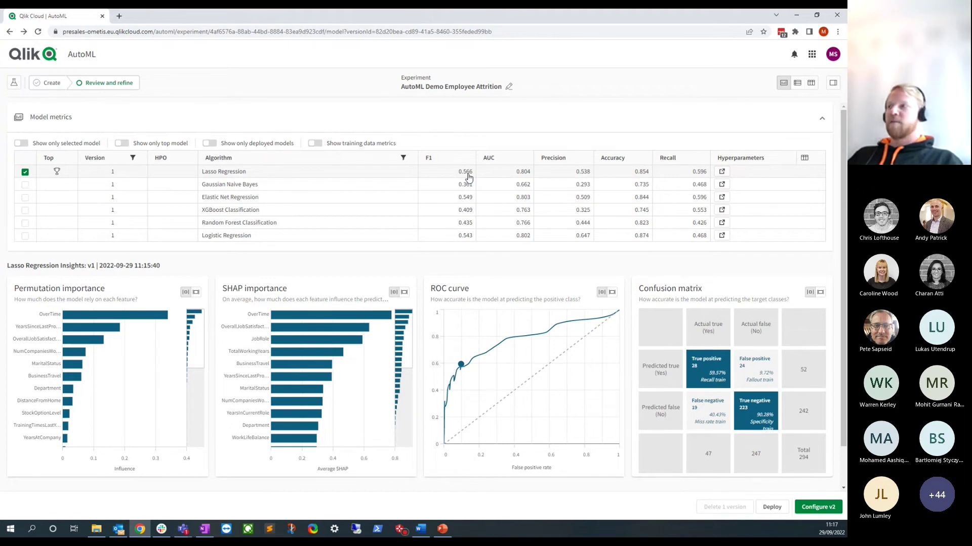
Step: Open the version 2 configuration, look through its features ranked by importance, and close the configuration
click(812, 508)
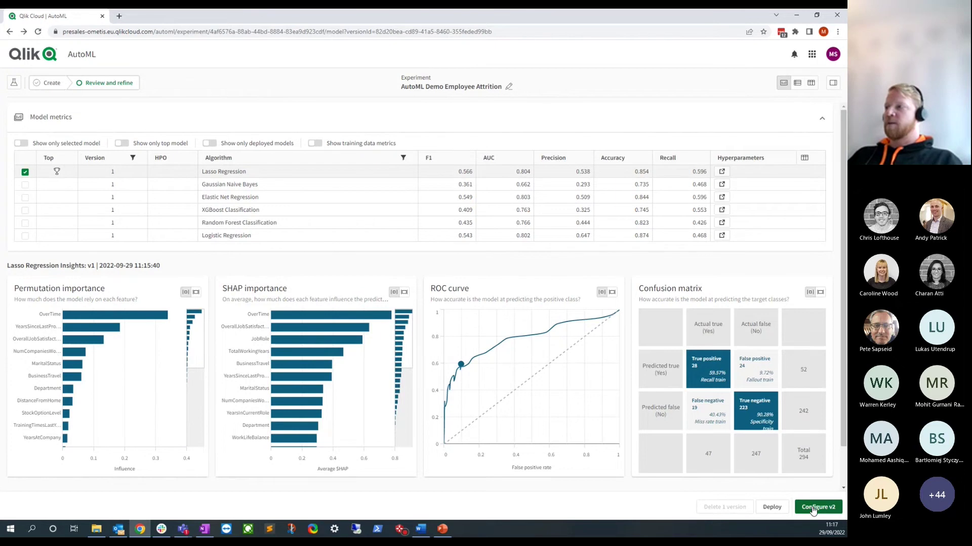
click(719, 265)
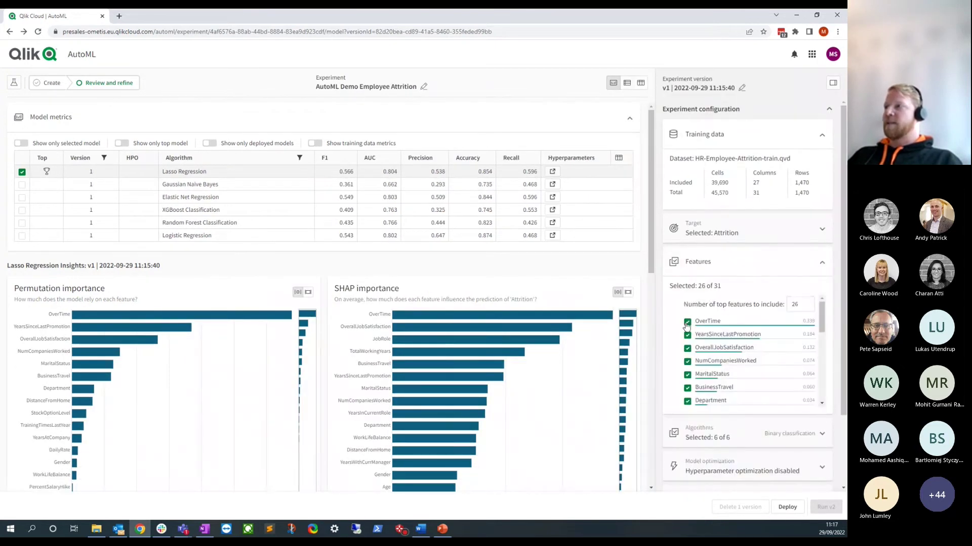
scroll(729, 349, down, 3)
scroll(728, 350, down, 8)
scroll(706, 347, up, 6)
click(724, 261)
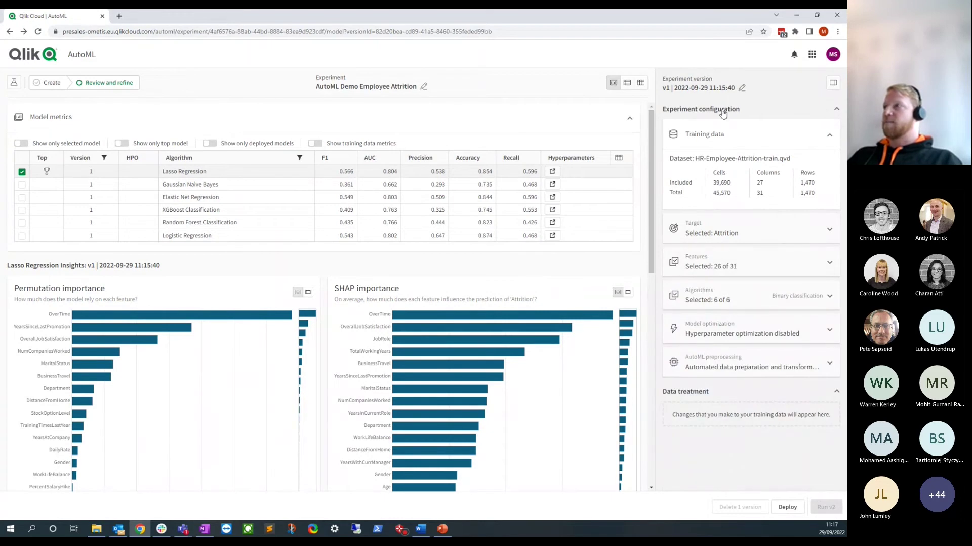
click(833, 83)
click(833, 83)
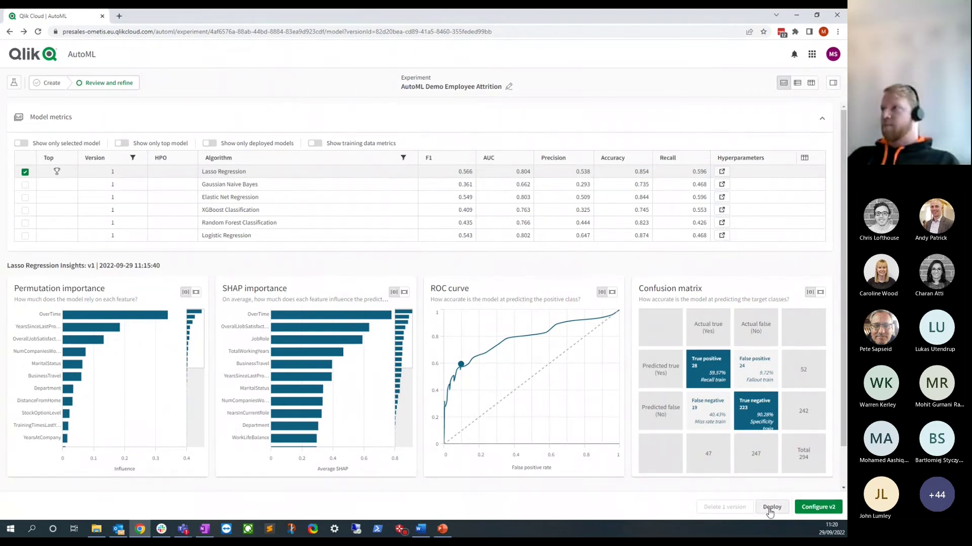
Step: Deploy the Lasso Regression model as AutoML Demo Employee Attrition_v1-LSOC in the AutoML space with real-time API access enabled
click(771, 508)
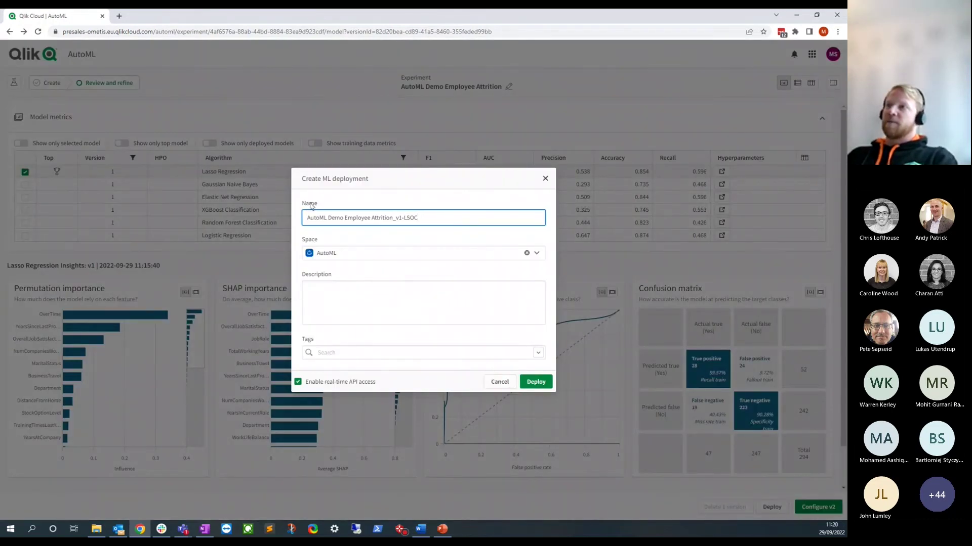
drag(307, 218, 397, 219)
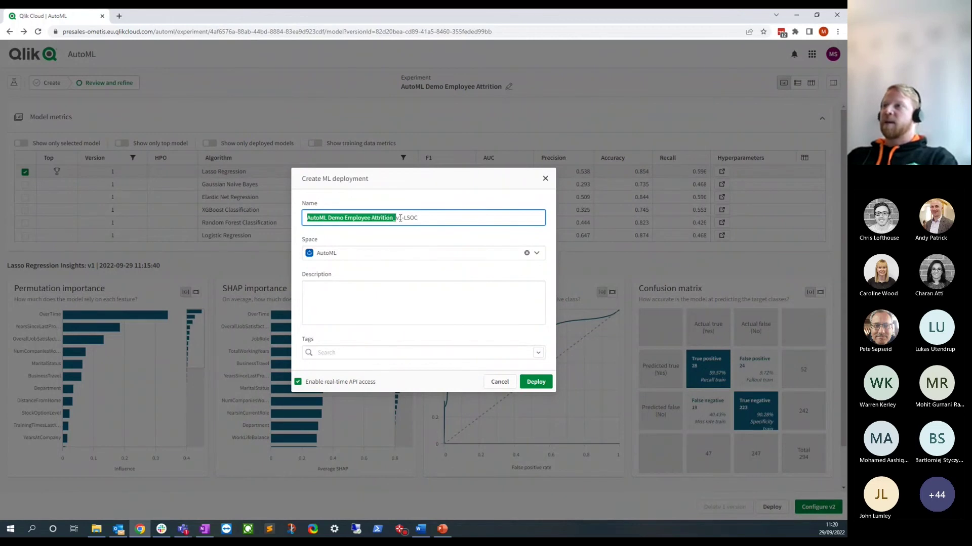
click(402, 218)
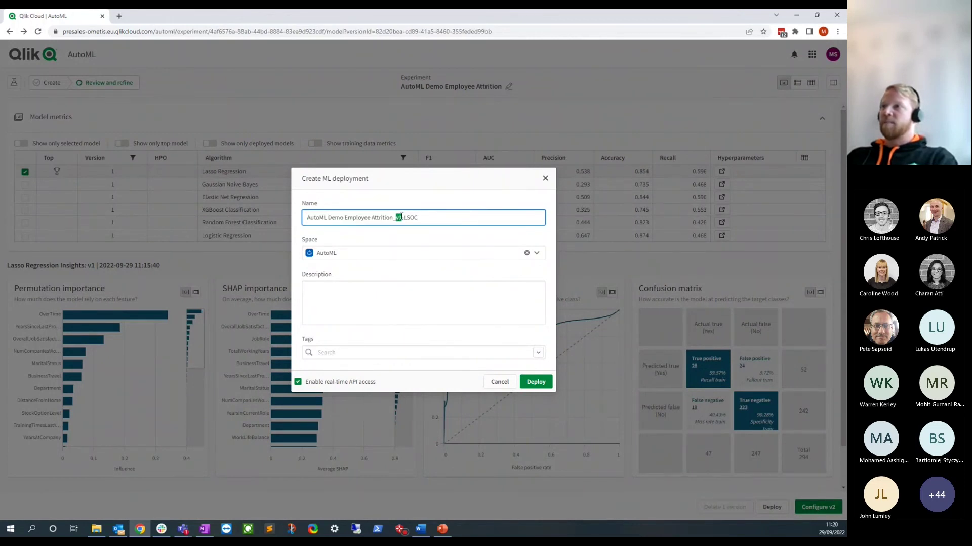
drag(407, 218, 424, 218)
click(426, 217)
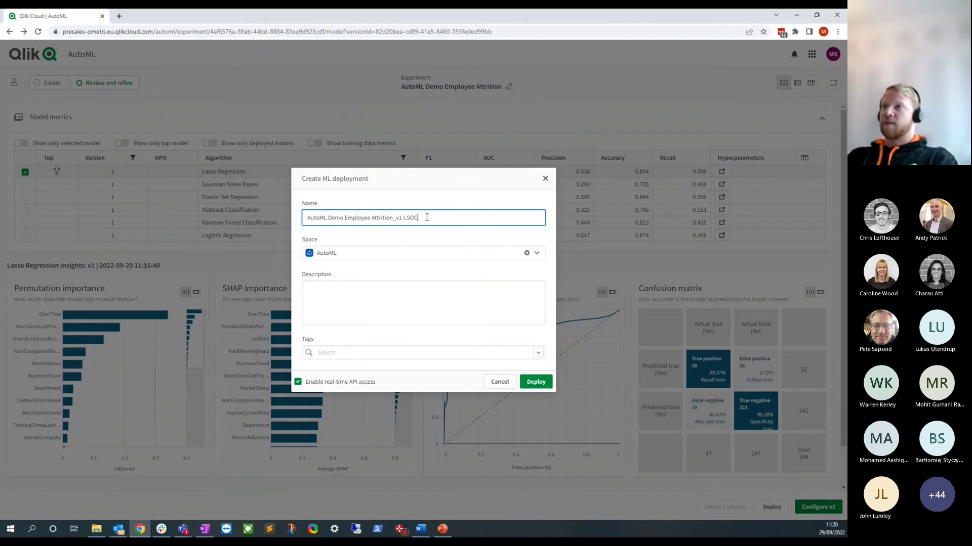
click(533, 384)
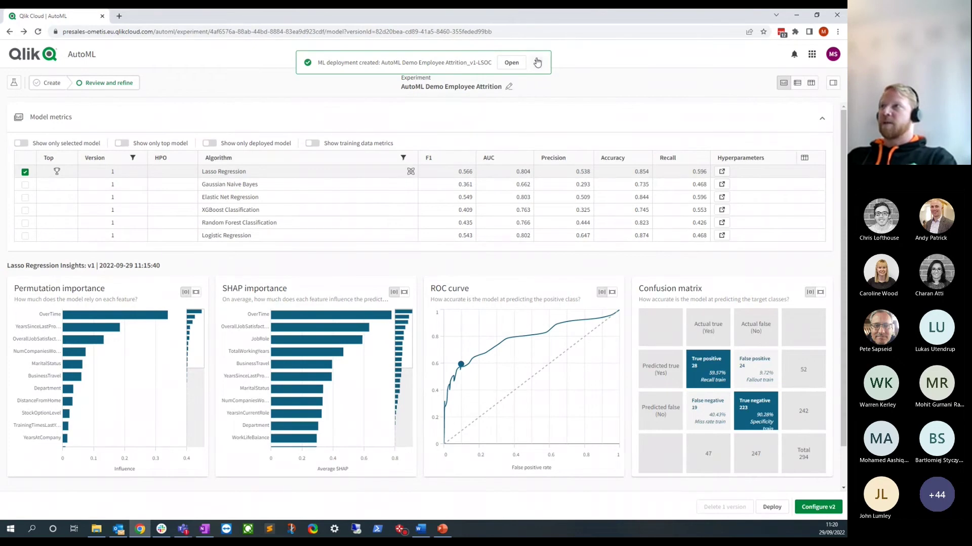
Step: Leave the experiment and open the catalog of employee-related items in the AutoML space
click(37, 52)
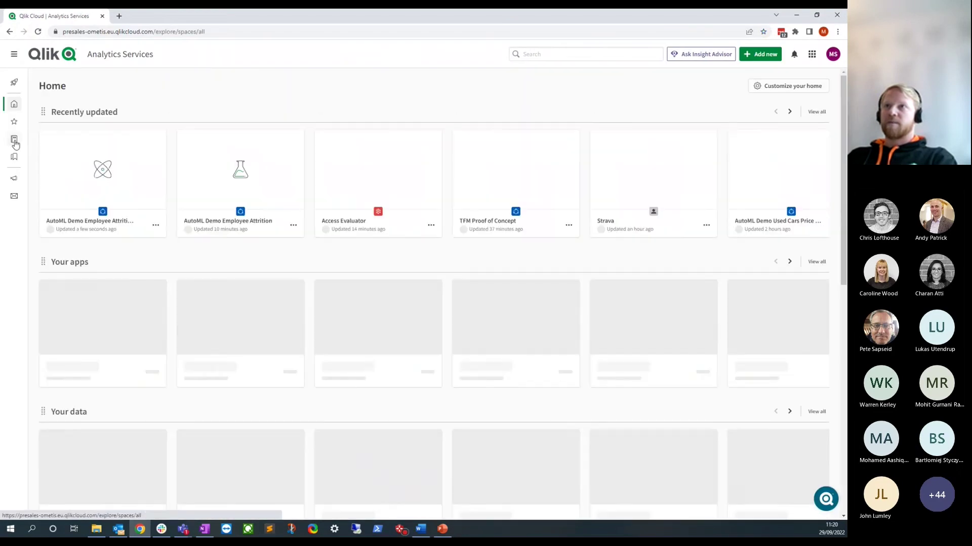
click(13, 140)
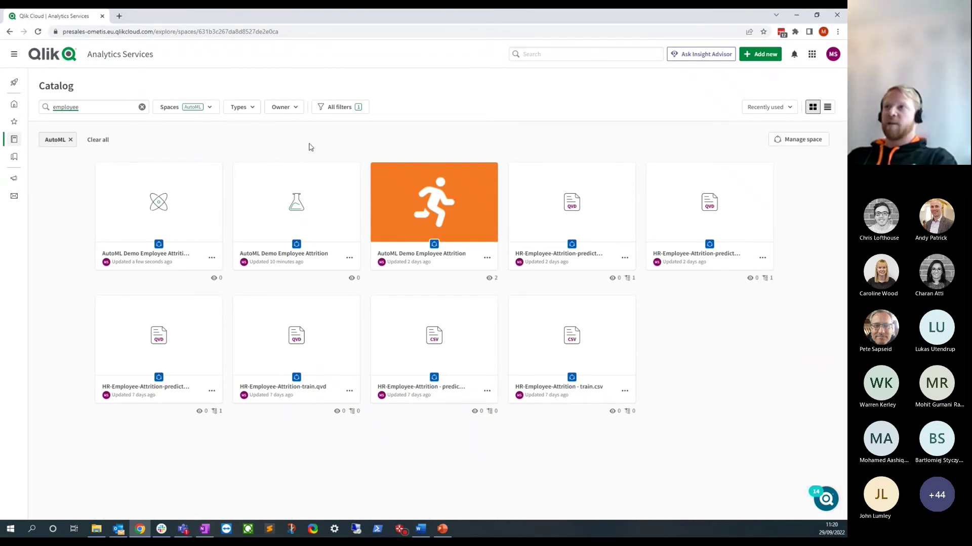
mouse_move(299, 253)
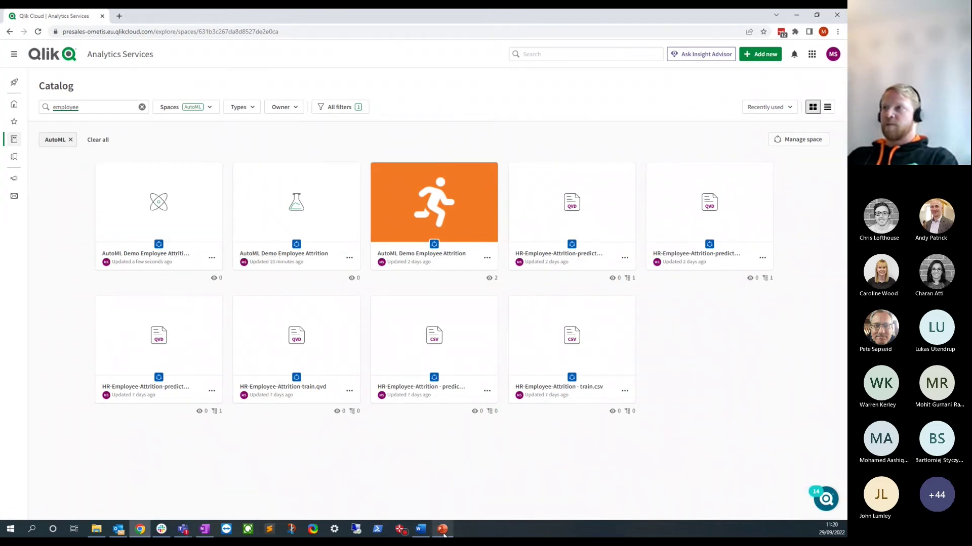
Step: Switch to PowerPoint, review the "High level of AutoML steps" slide, and return to the Qlik Cloud catalog
key(alt+Tab)
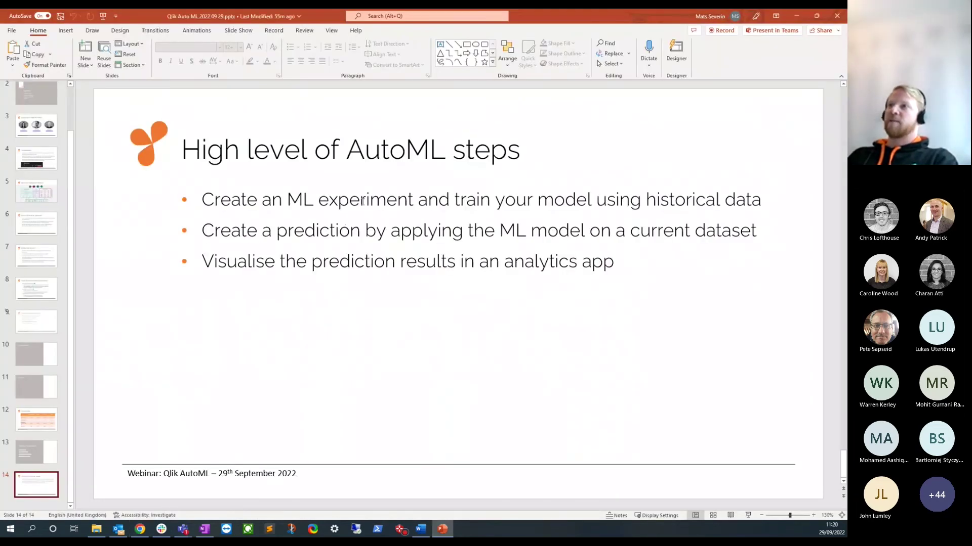
double_click(362, 201)
click(495, 255)
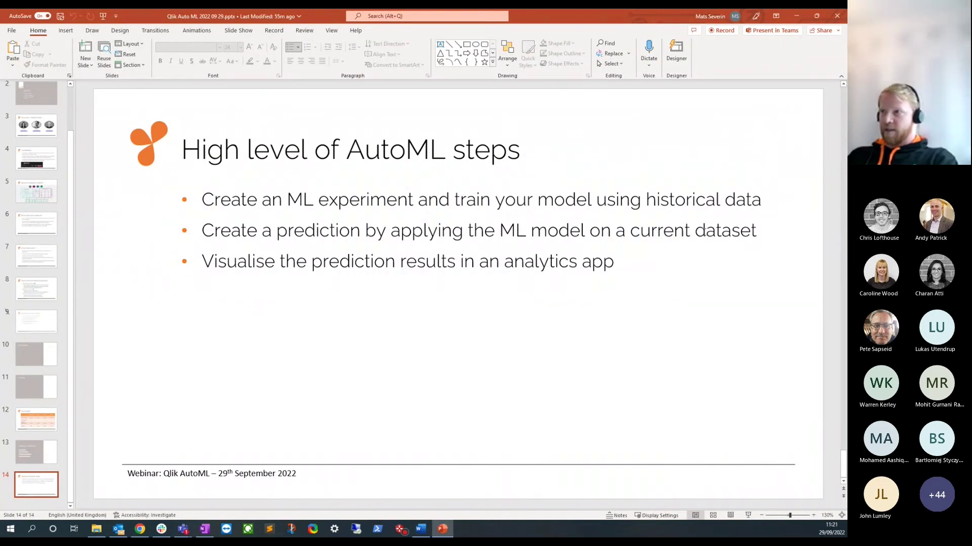
key(alt+Tab)
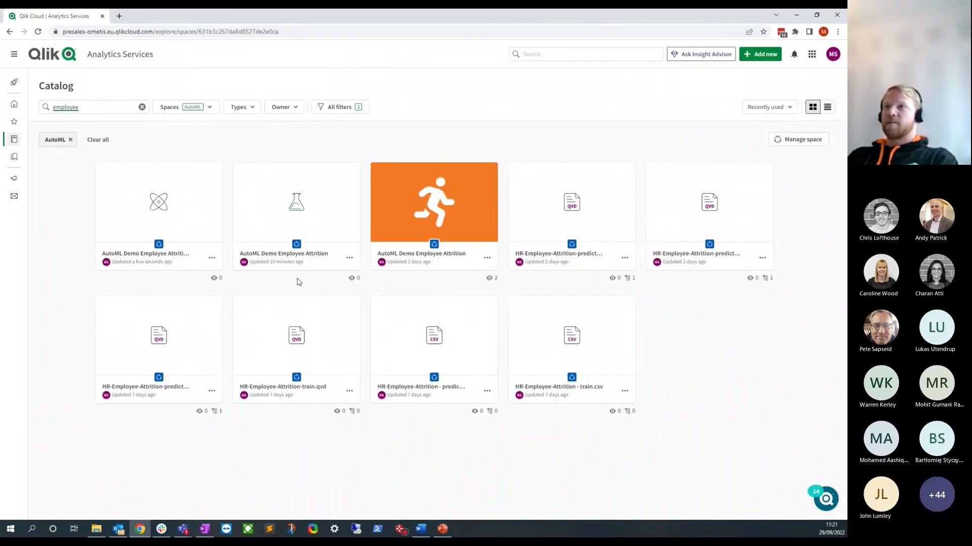
Step: Open the AutoML Demo Employee Attrition_v1-LSOC deployment and start a new dataset prediction
click(157, 208)
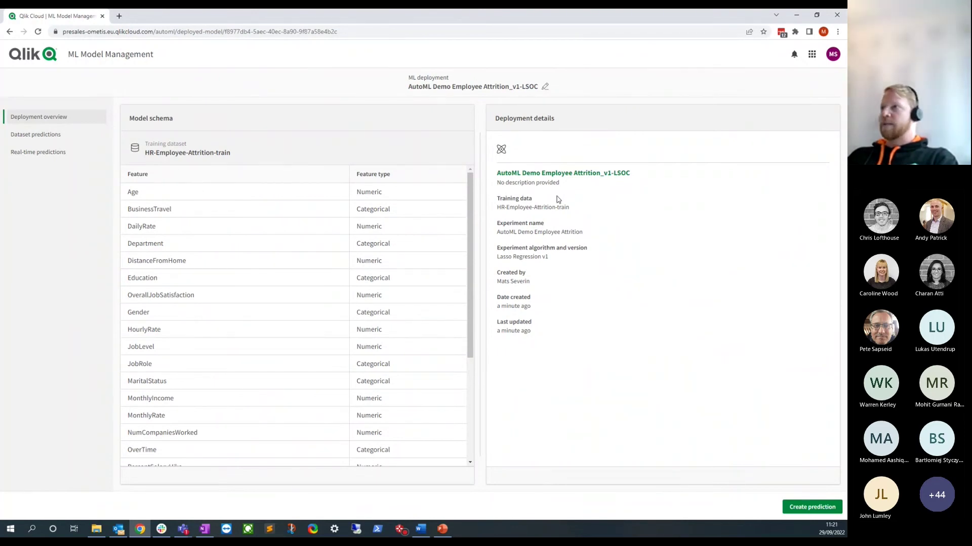
click(67, 137)
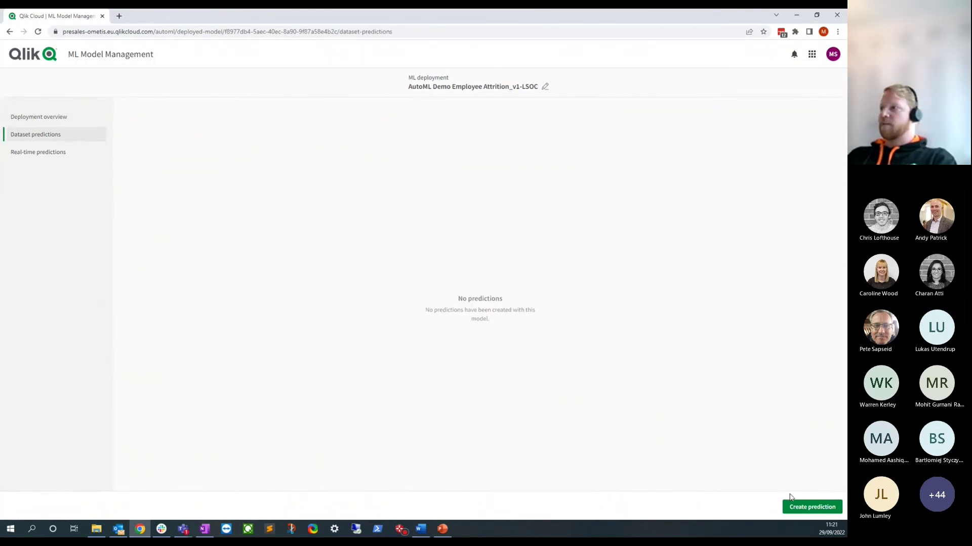
click(797, 508)
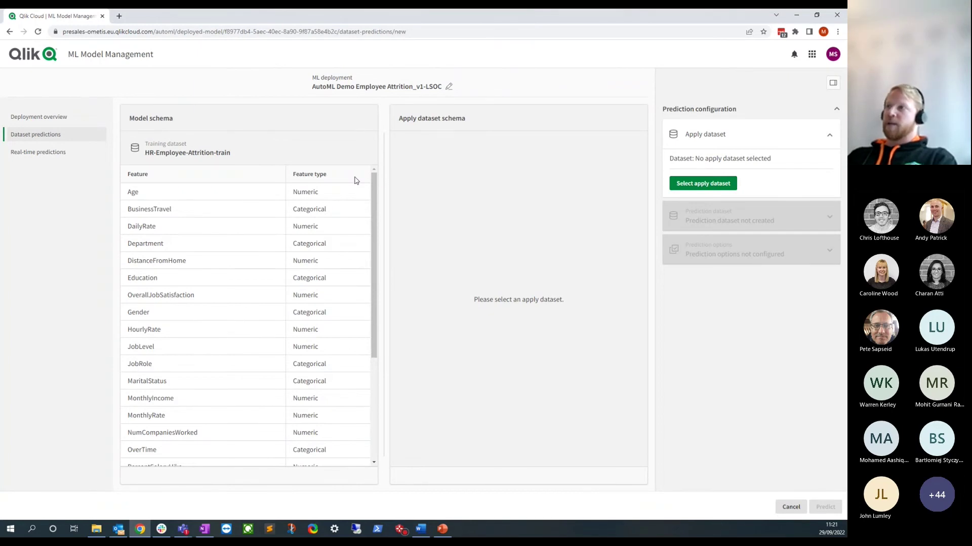
Step: Search the datasets for "employee" and choose HR-Employee-Attrition-predict.qvd as the apply dataset
click(716, 187)
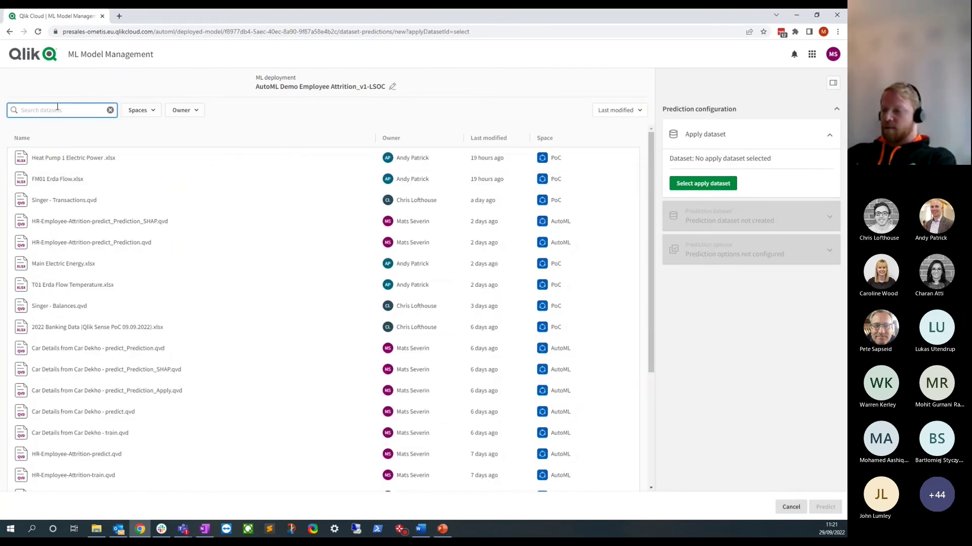
text(employee)
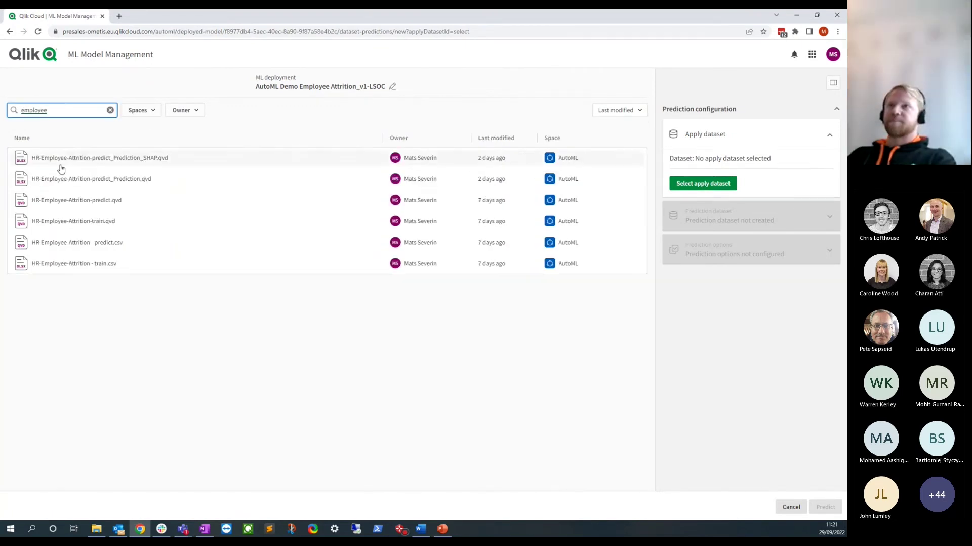
click(130, 204)
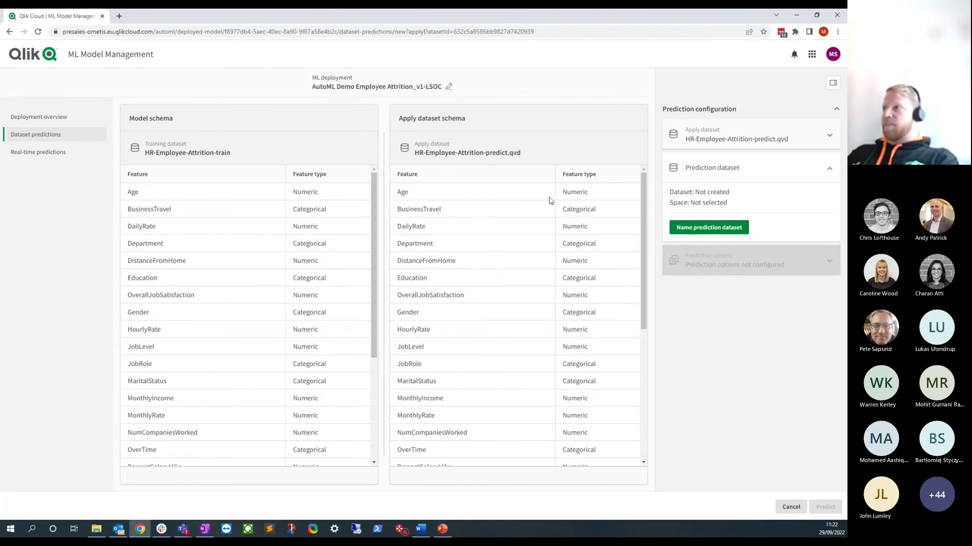
Step: Name the prediction dataset HR-Employee-Attrition-predict_Prediction in .qvd format and store it in the AutoML space
click(708, 228)
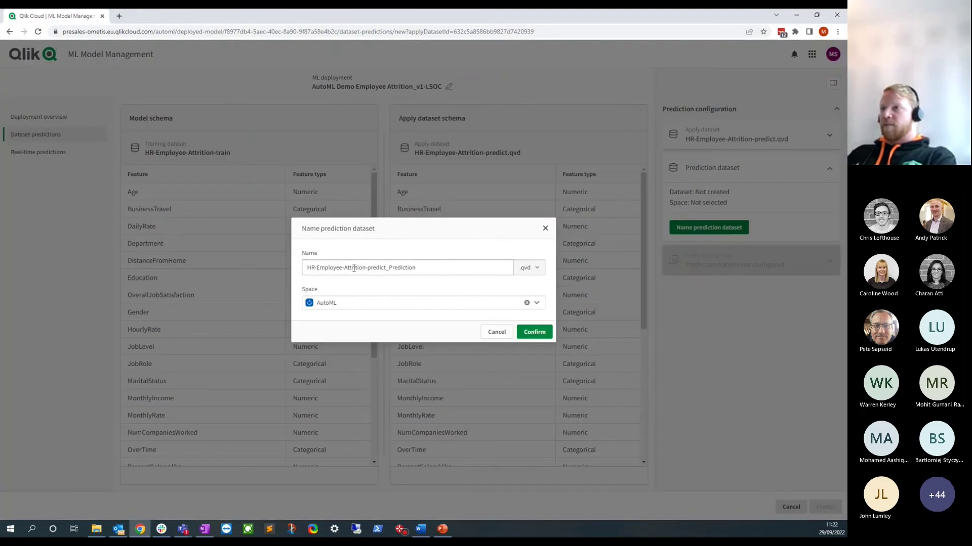
drag(388, 269, 301, 269)
click(413, 266)
click(525, 268)
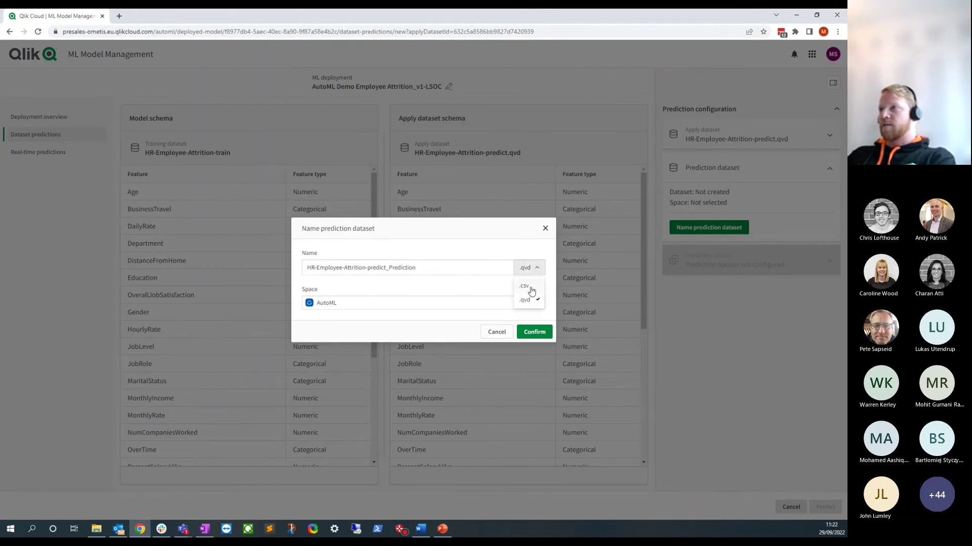
click(530, 271)
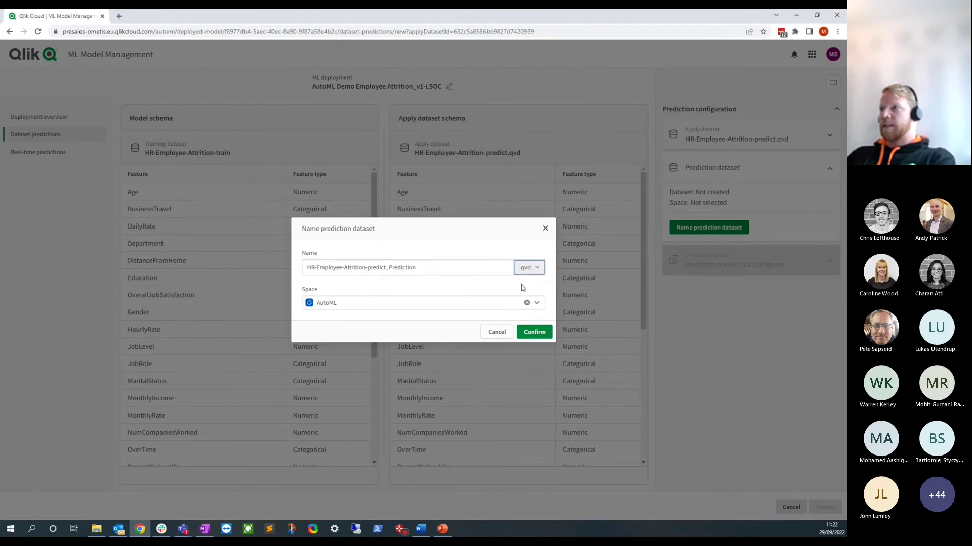
click(532, 331)
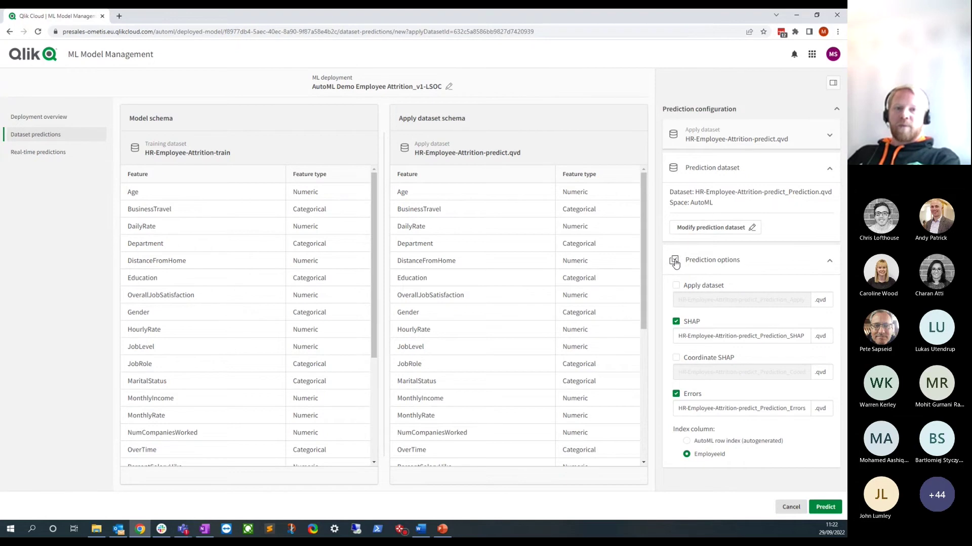
Step: Exclude the Errors dataset, keep SHAP and the EmployeeId index column, and run the prediction
mouse_move(714, 294)
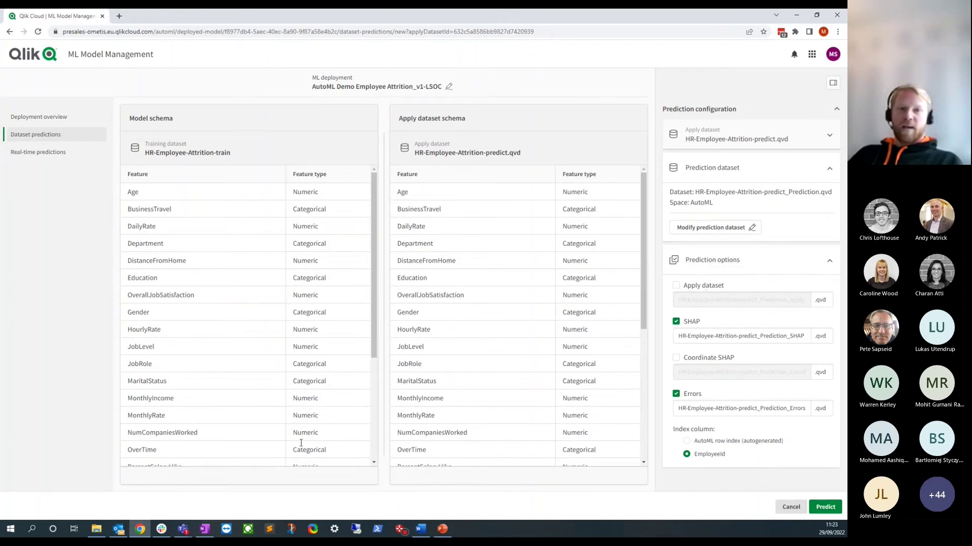
mouse_move(692, 324)
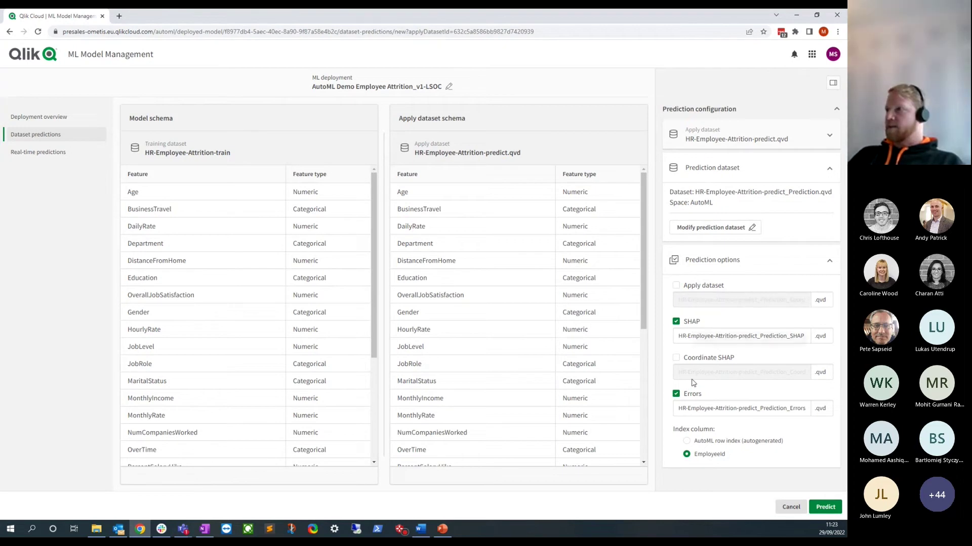
click(676, 394)
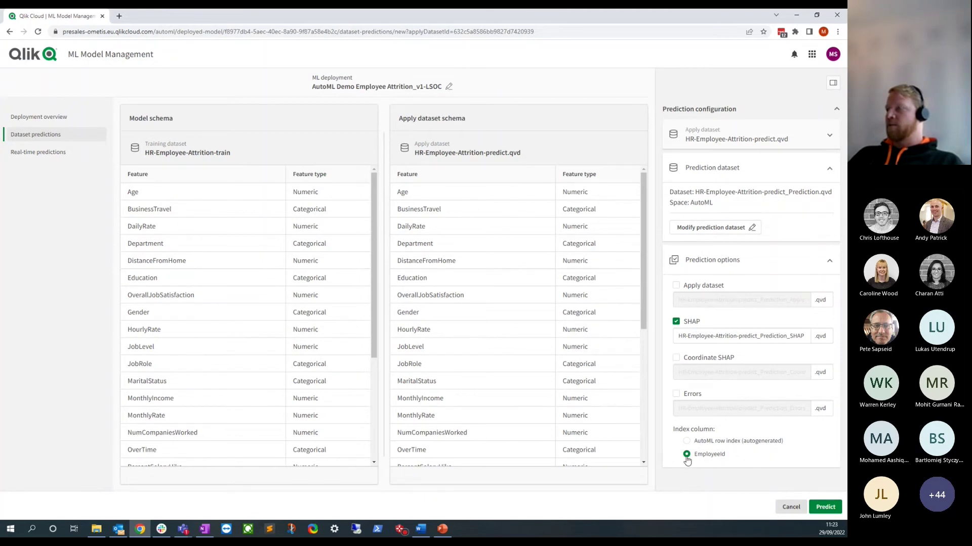
click(825, 507)
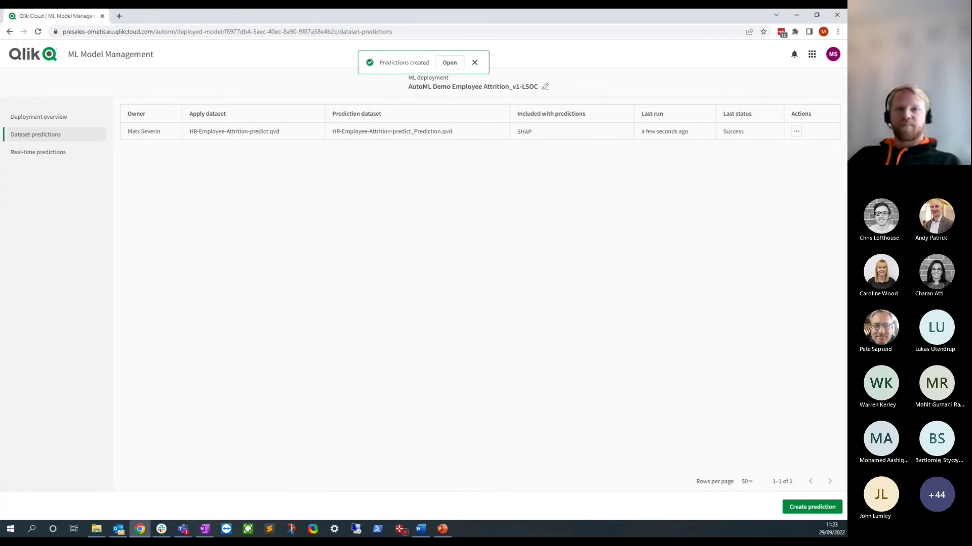
Step: Return to the catalog and open the AutoML Demo Employee Attrition analytics app
click(450, 63)
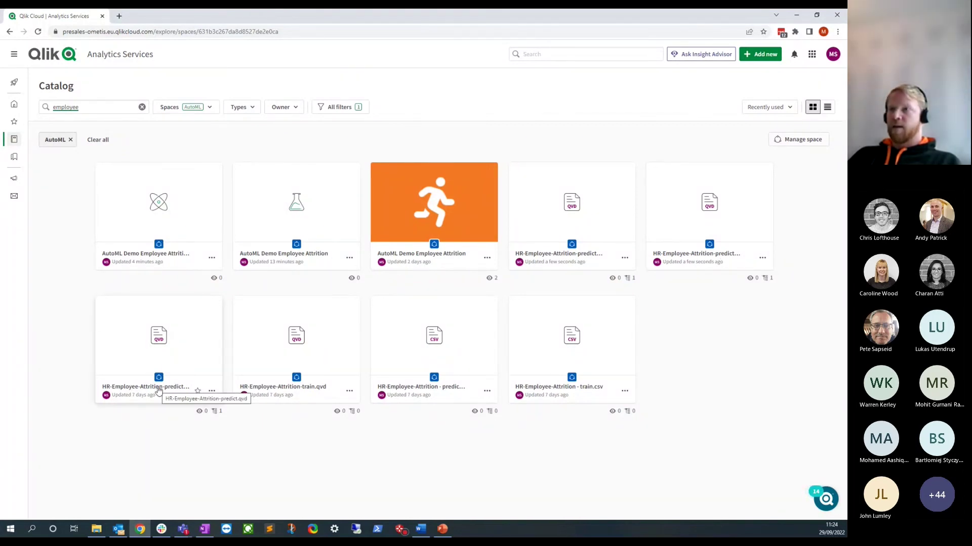
mouse_move(451, 217)
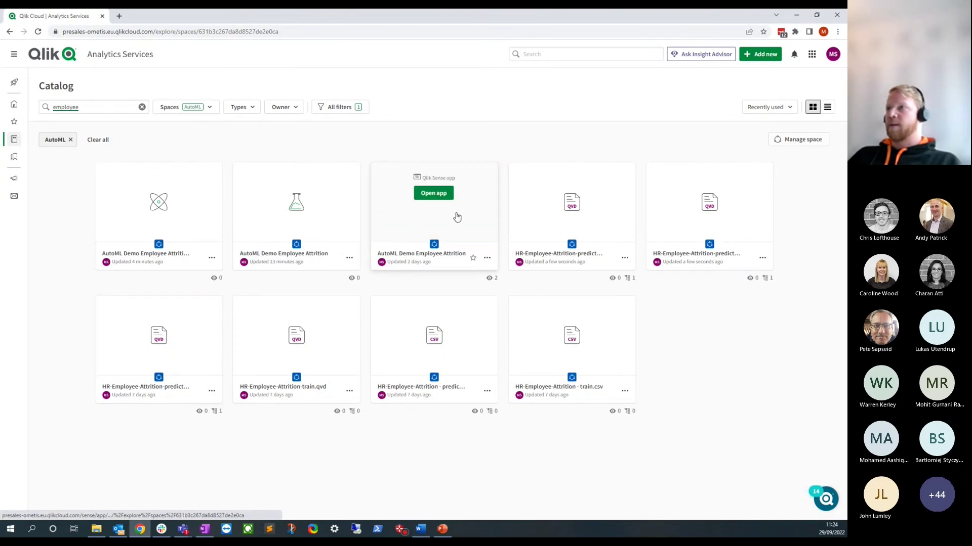
click(457, 217)
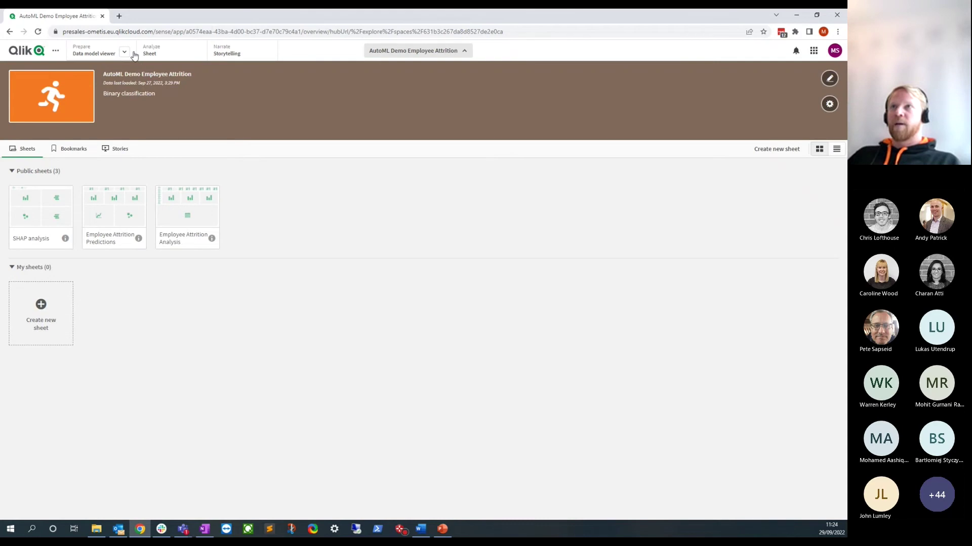
Step: Examine the app's data model and preview the data of the HR-Employee-Attrition-predict_Prediction and Shap tables
click(103, 53)
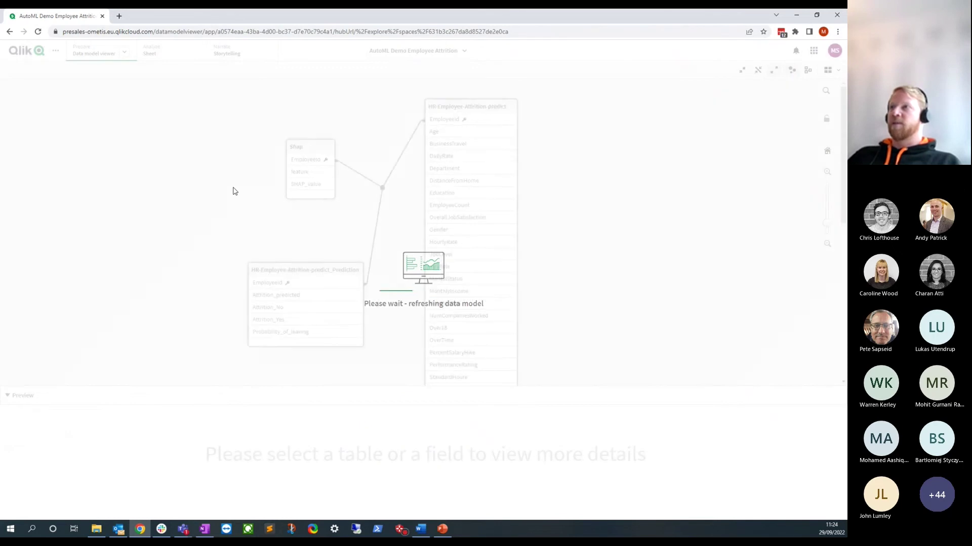
click(824, 150)
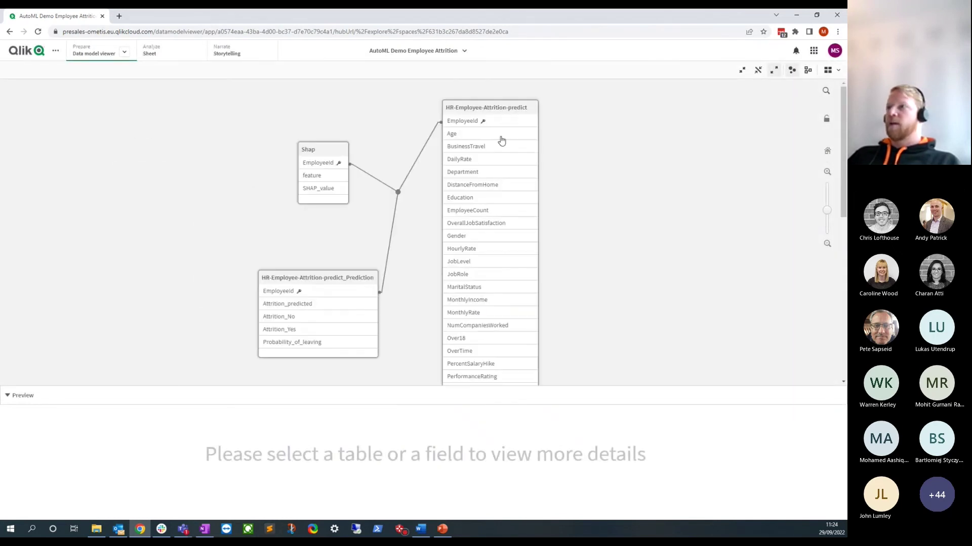
click(478, 396)
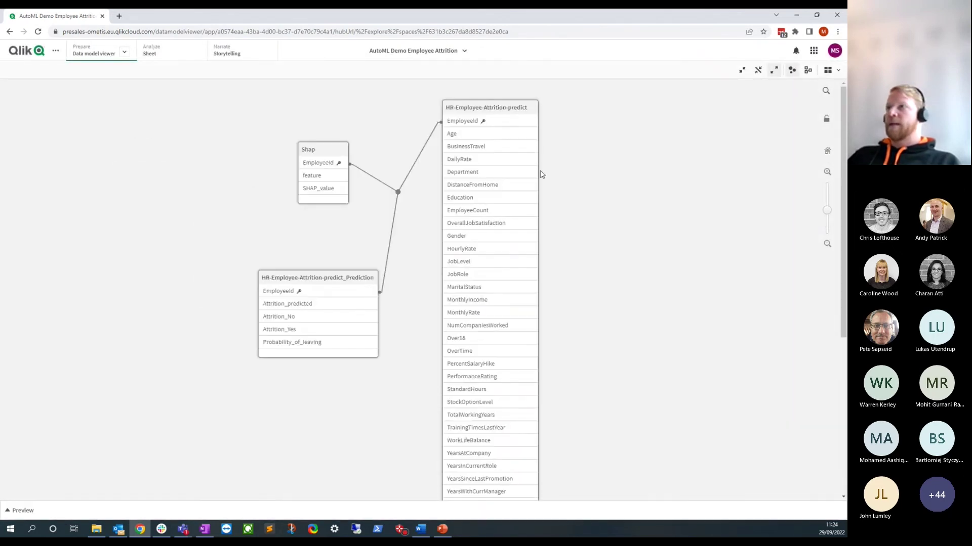
click(511, 111)
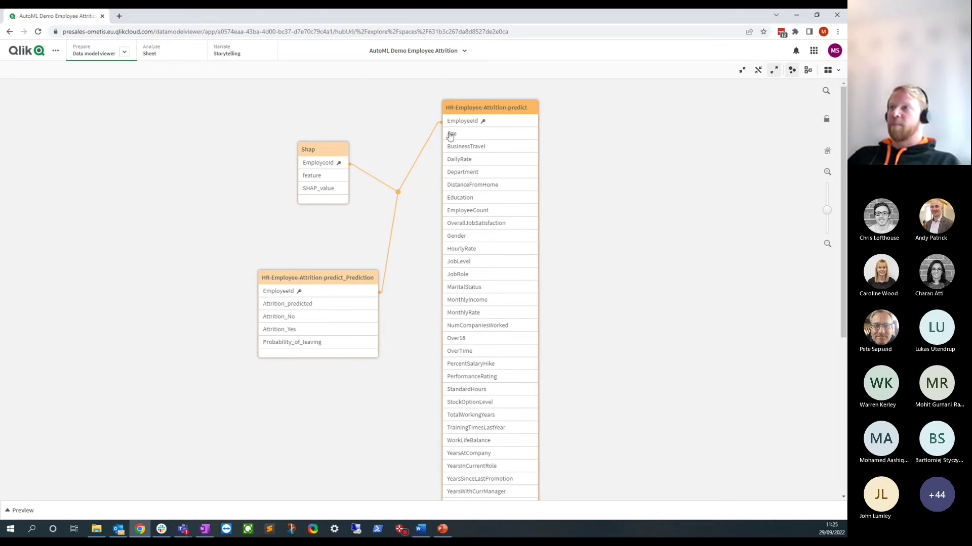
click(351, 281)
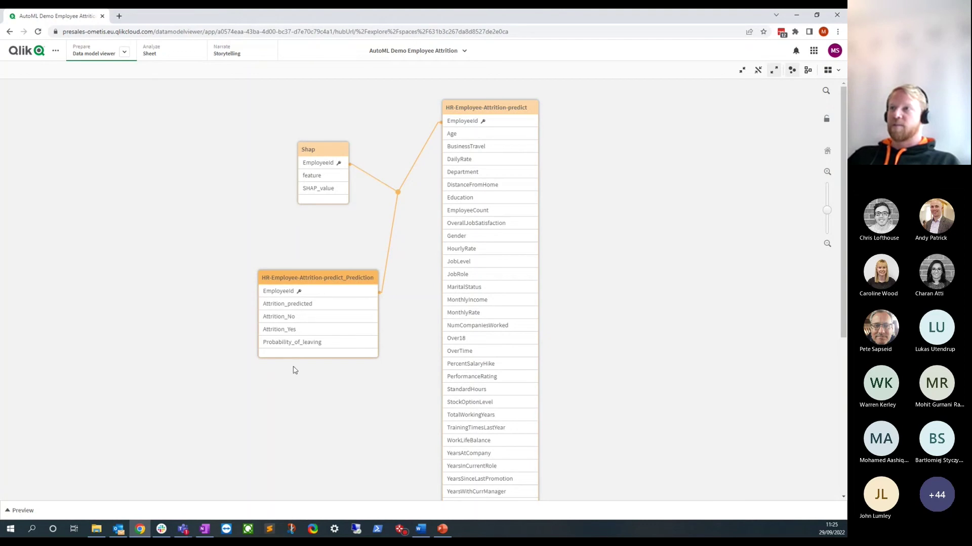
click(254, 511)
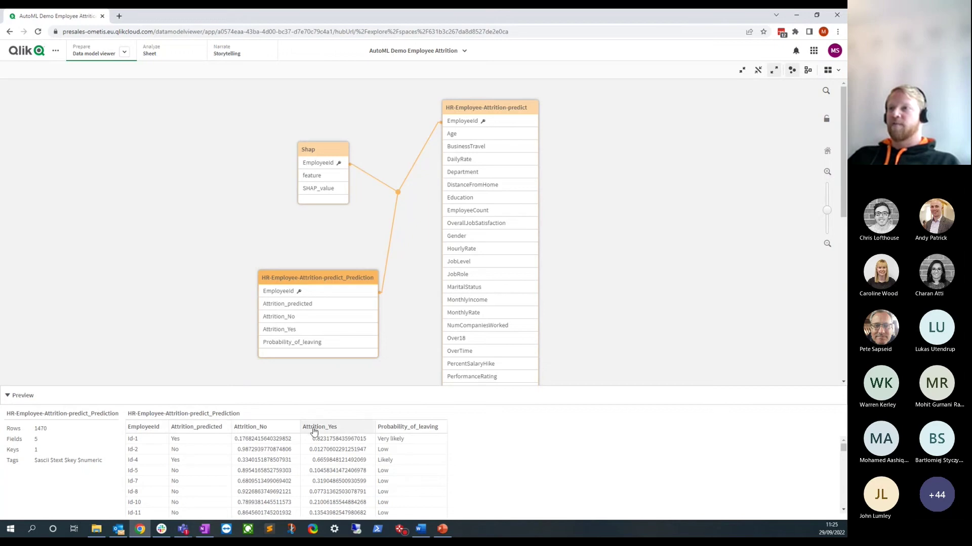
click(339, 152)
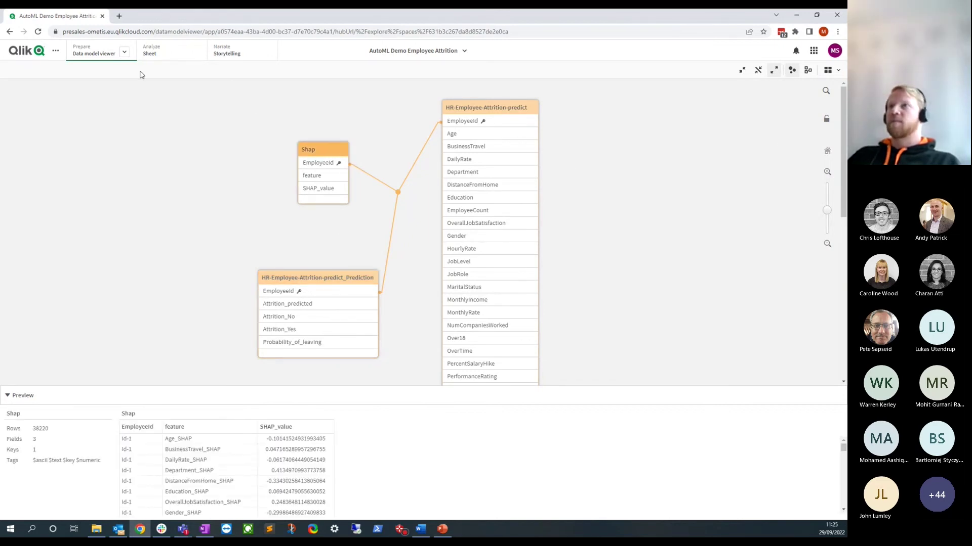
Step: Go to the app overview and open the SHAP analysis sheet
click(55, 51)
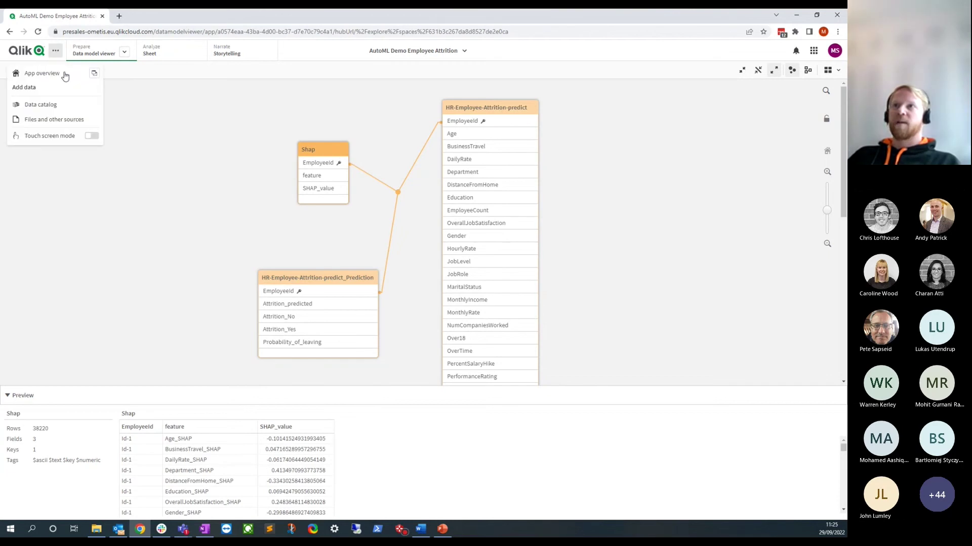
click(64, 74)
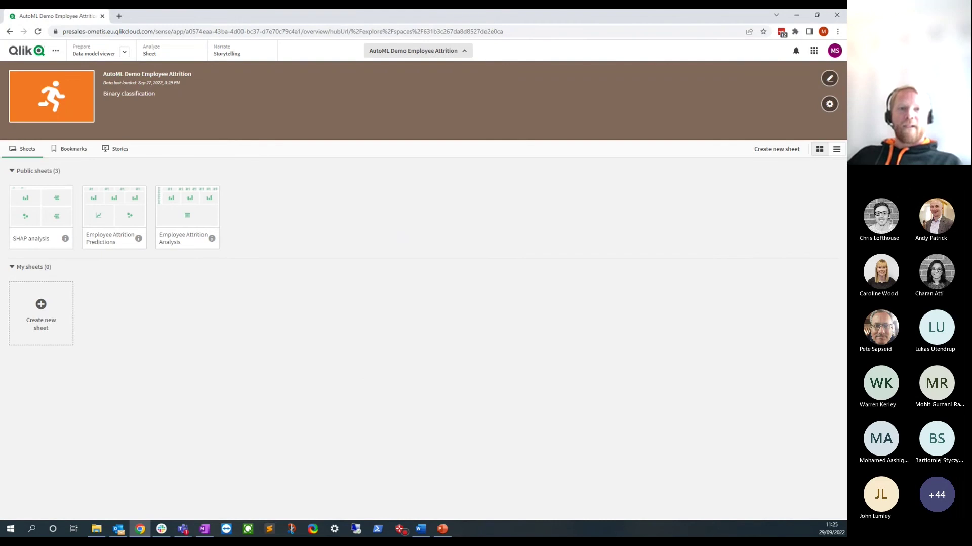
click(46, 213)
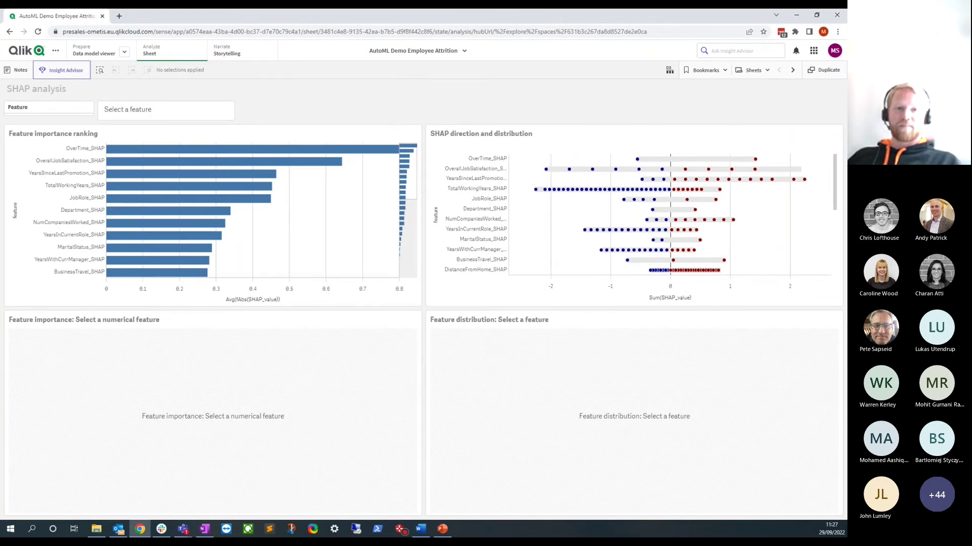
Step: Filter the SHAP charts by the OverallJobSatisfaction_SHAP feature, examine its direction and distribution, and clear the selection
click(85, 163)
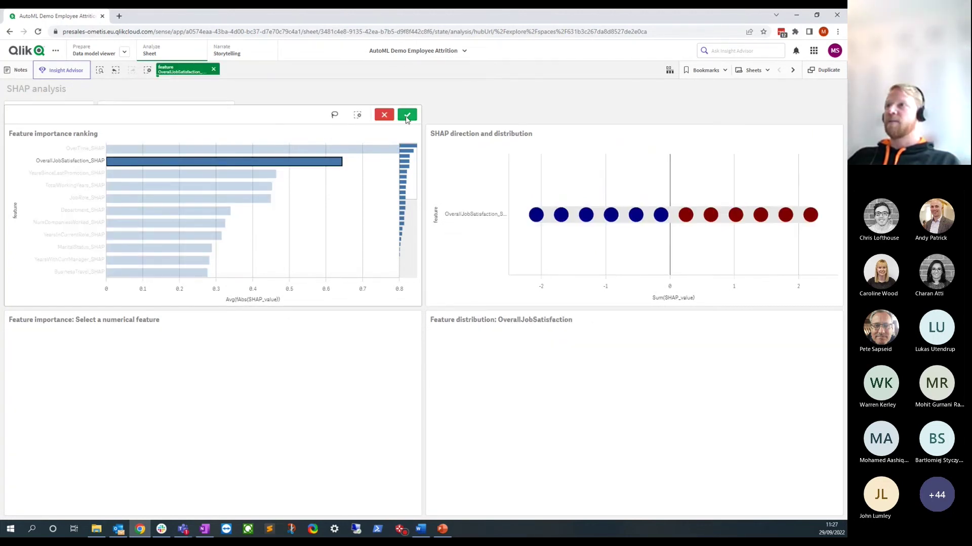
click(407, 116)
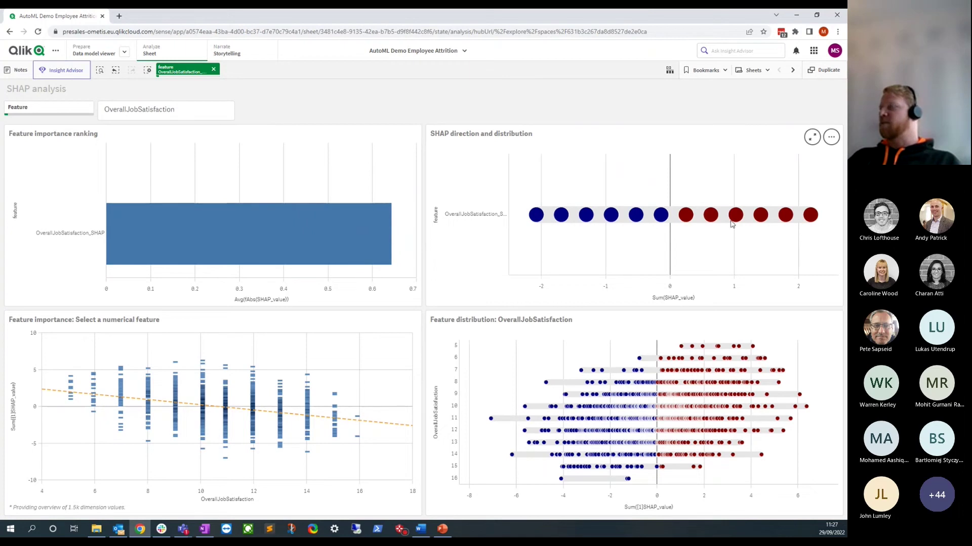
mouse_move(557, 223)
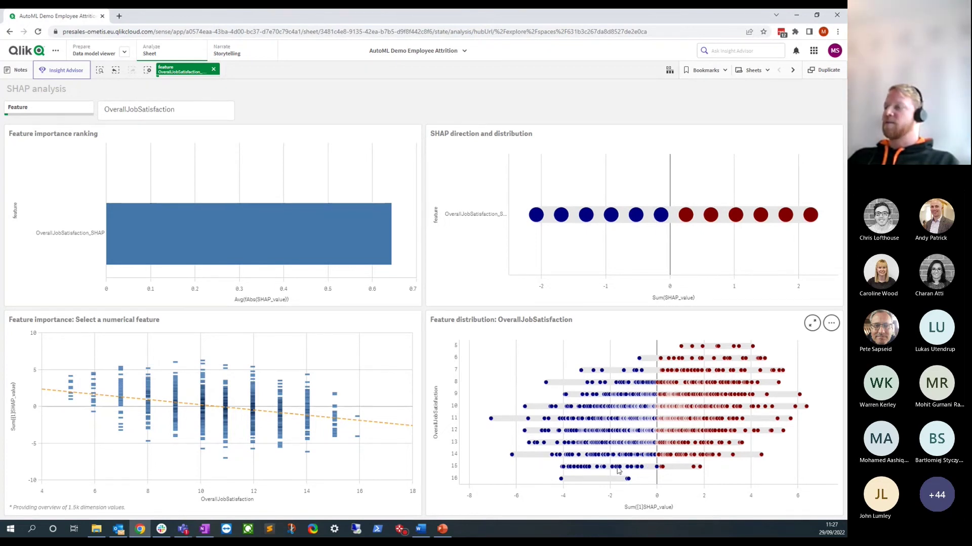
mouse_move(620, 472)
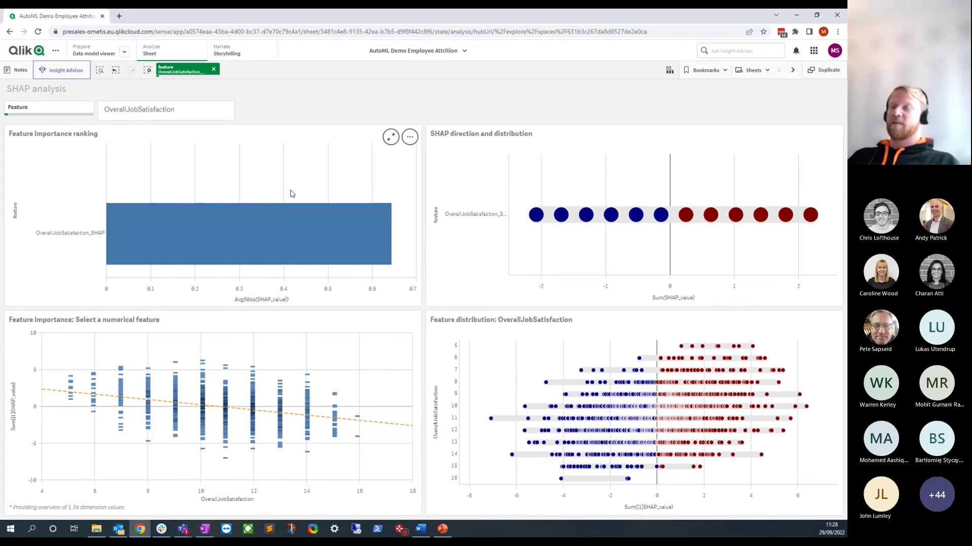
click(148, 72)
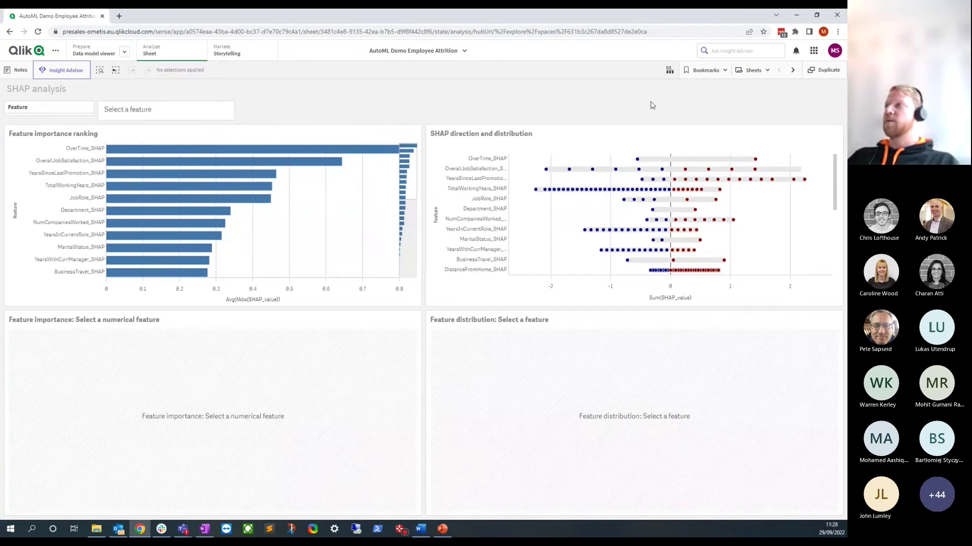
Step: Open the Employee Attrition Predictions sheet and examine the predicted attrition by working overtime
click(791, 71)
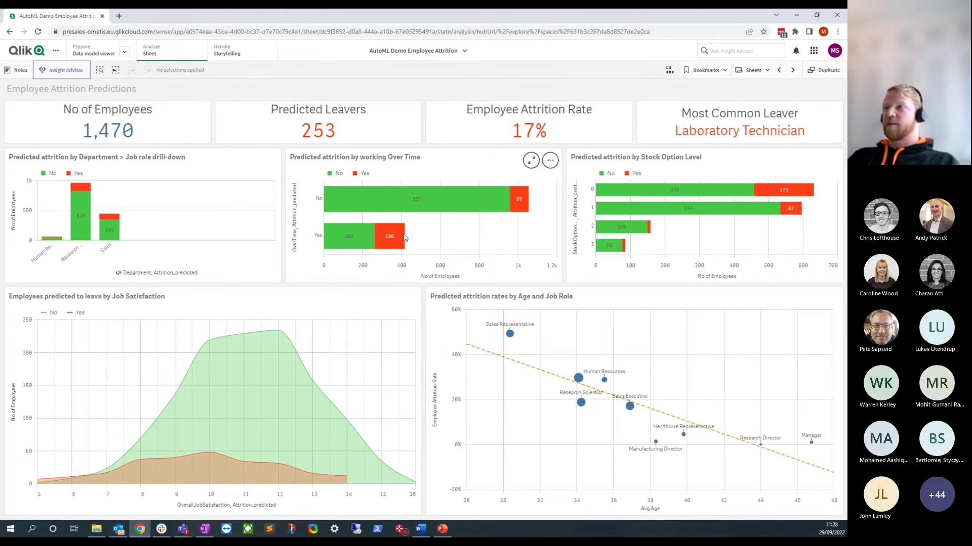
mouse_move(405, 238)
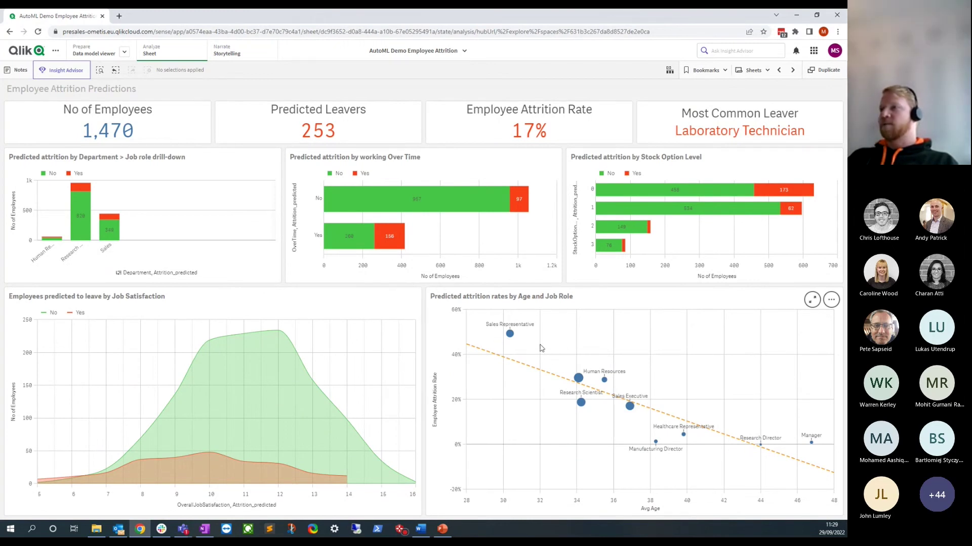
Step: On the Employee Attrition Analysis sheet, compare the employee with the highest leaving probability to the company averages, and clear the selection
click(791, 71)
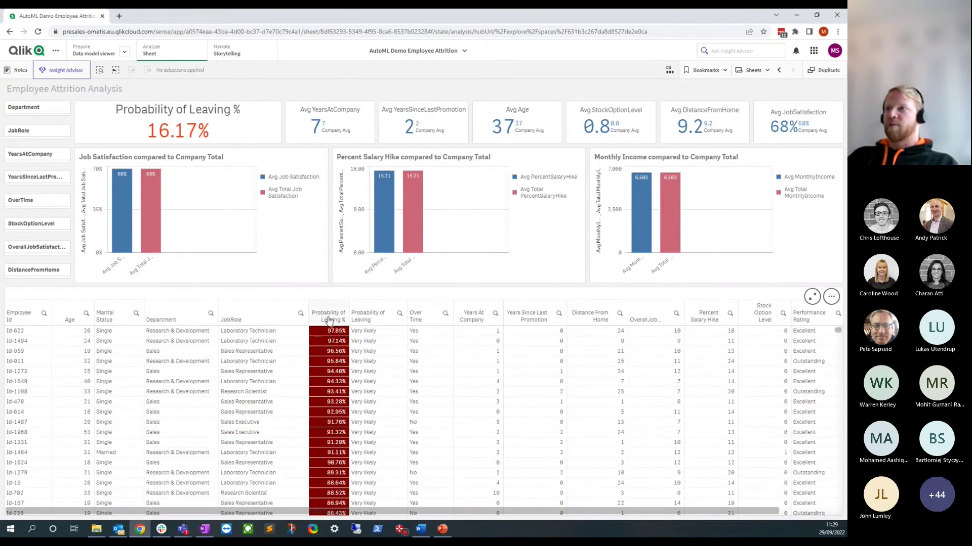
click(33, 331)
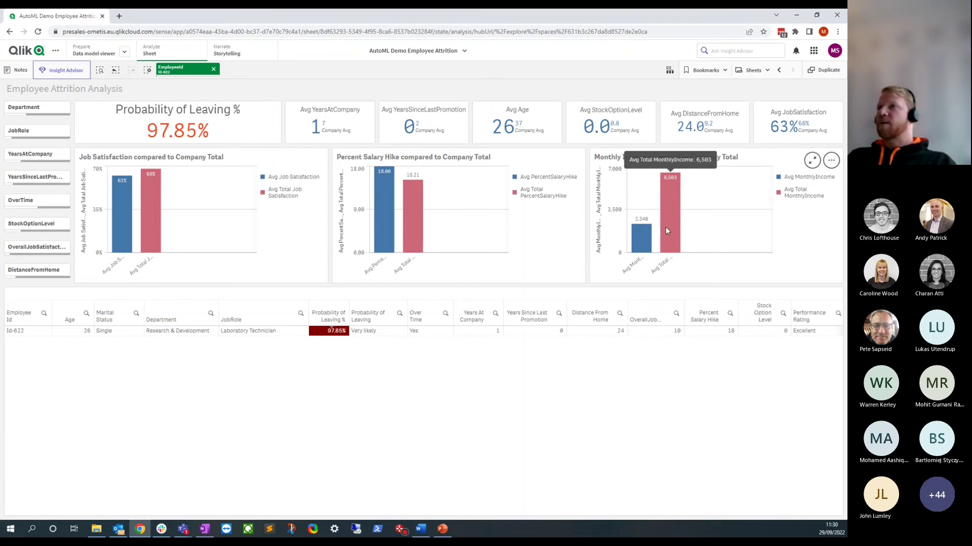
click(147, 71)
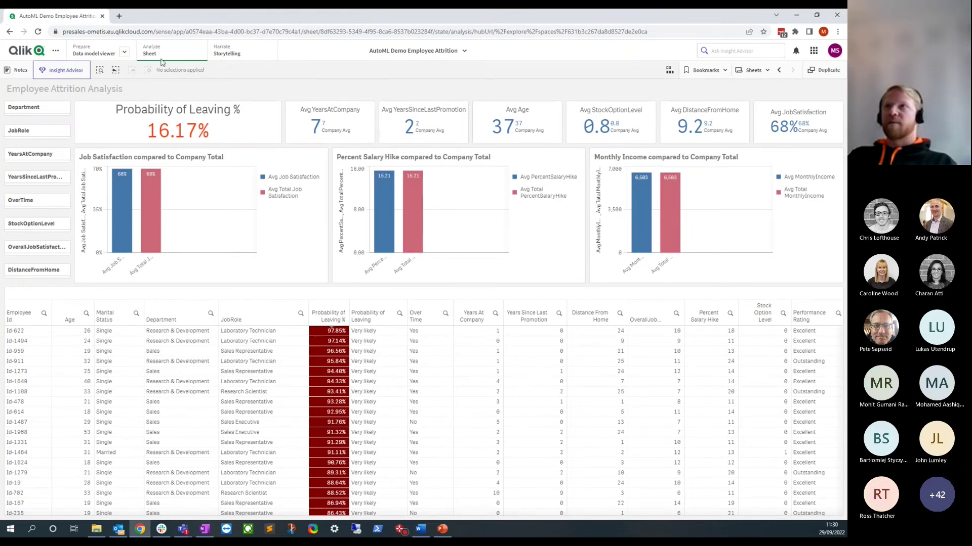
Step: Return to the catalog and search the AutoML space for "car"
click(32, 51)
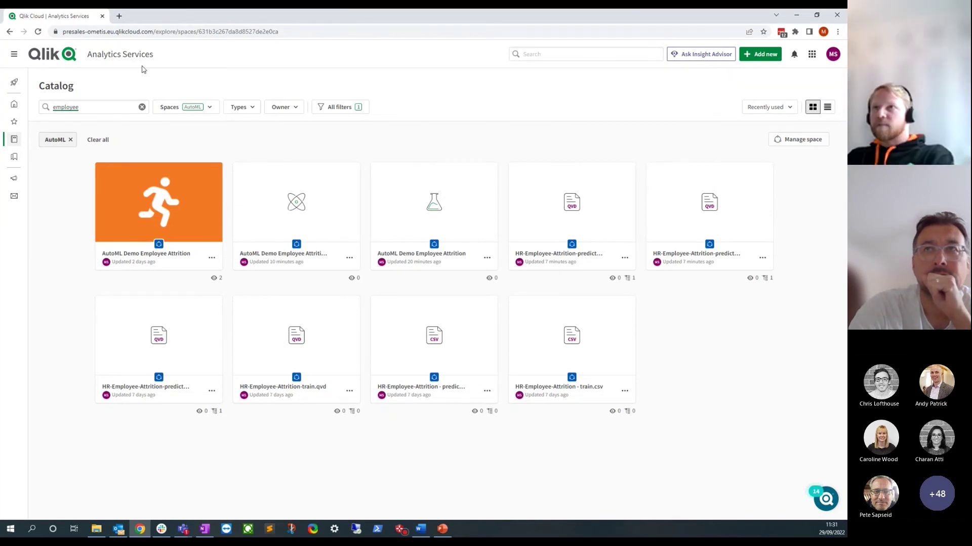
click(101, 107)
double_click(101, 108)
text(d)
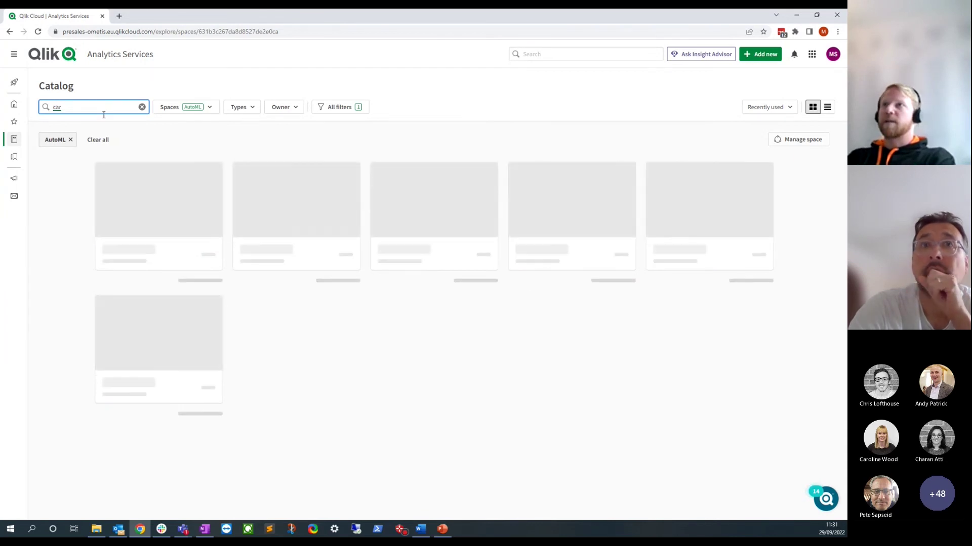
click(210, 144)
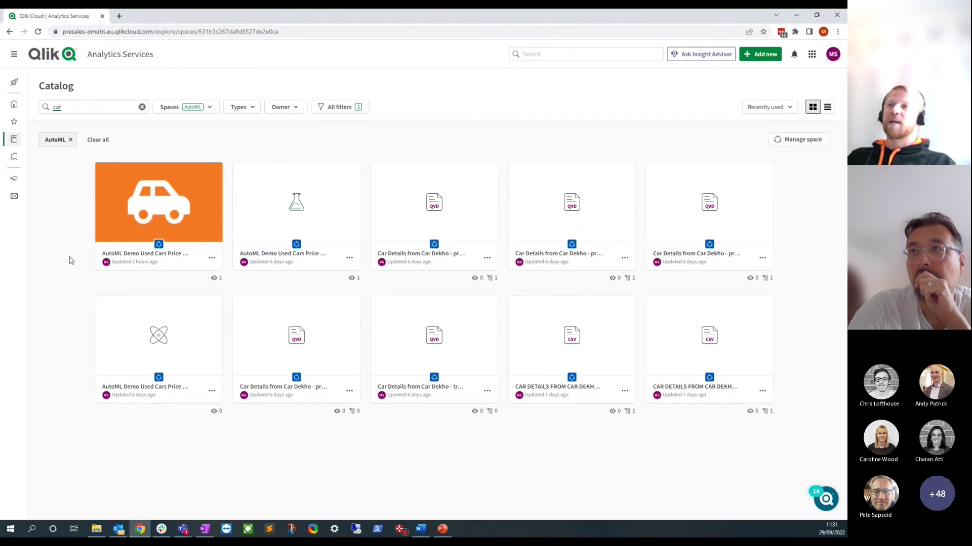
Step: Open the AutoML Demo Used Cars Price Predictions ML experiment
mouse_move(150, 263)
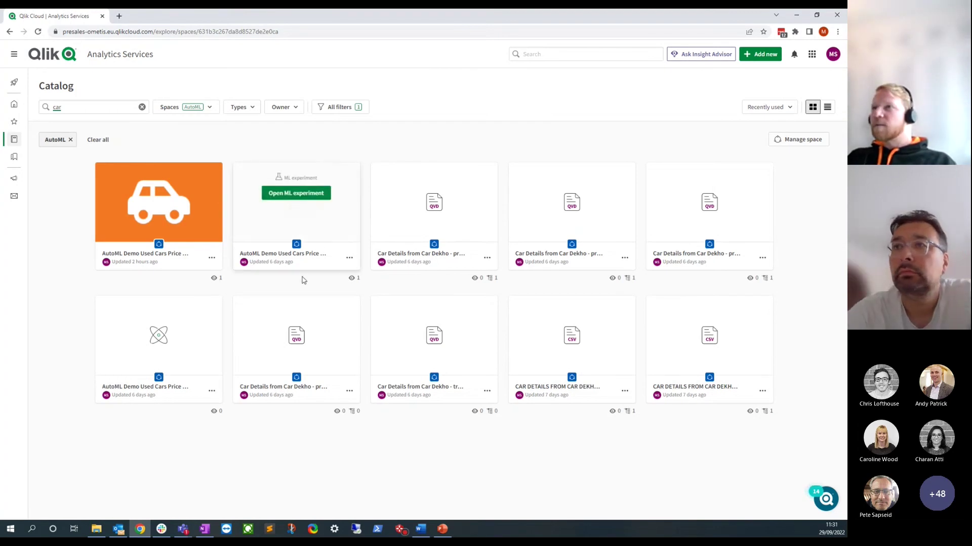
mouse_move(307, 256)
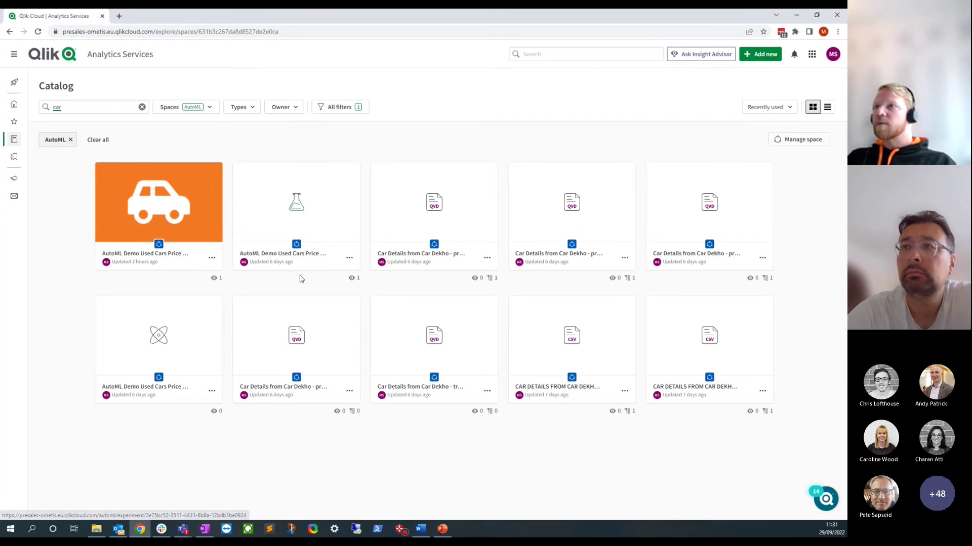
click(317, 210)
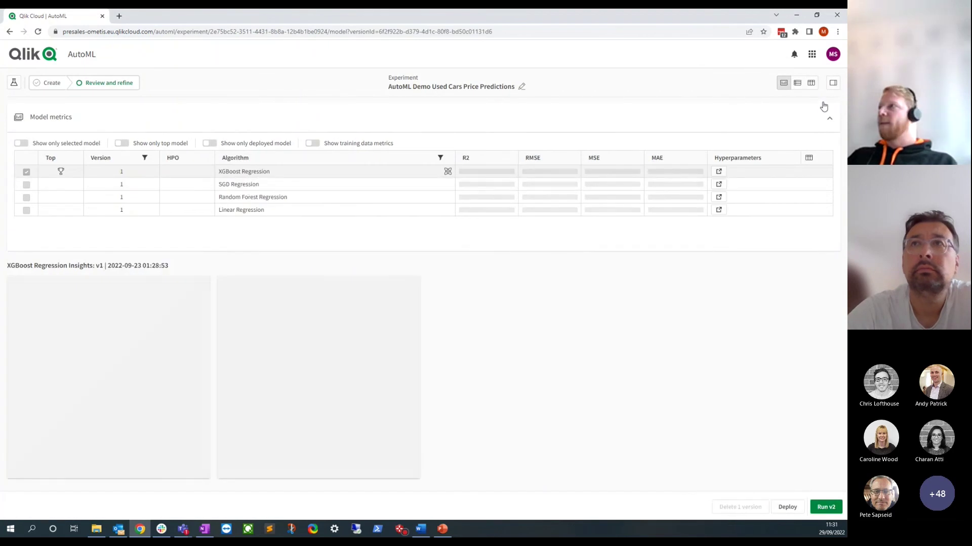
Step: Examine the experiment configuration, especially the regression algorithms included, and hide the configuration again
click(832, 84)
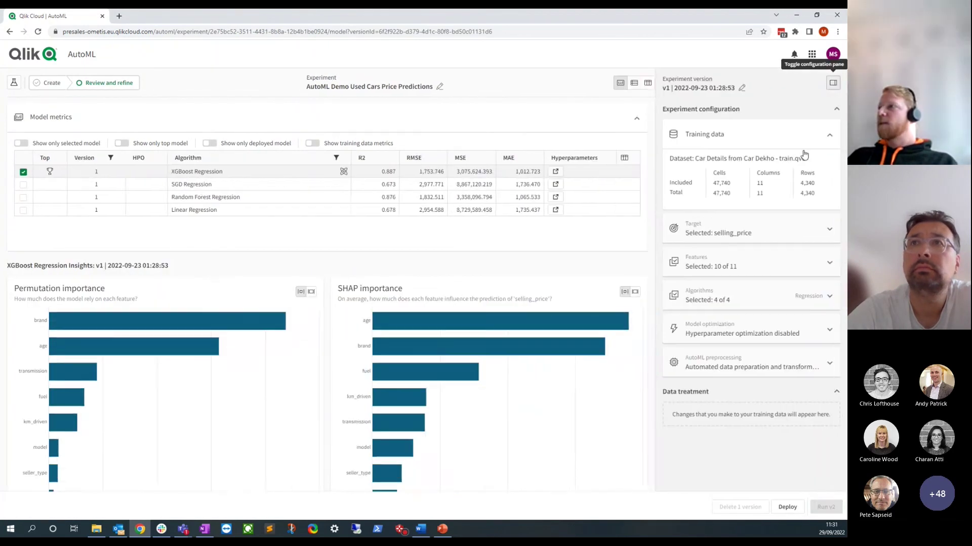
click(739, 292)
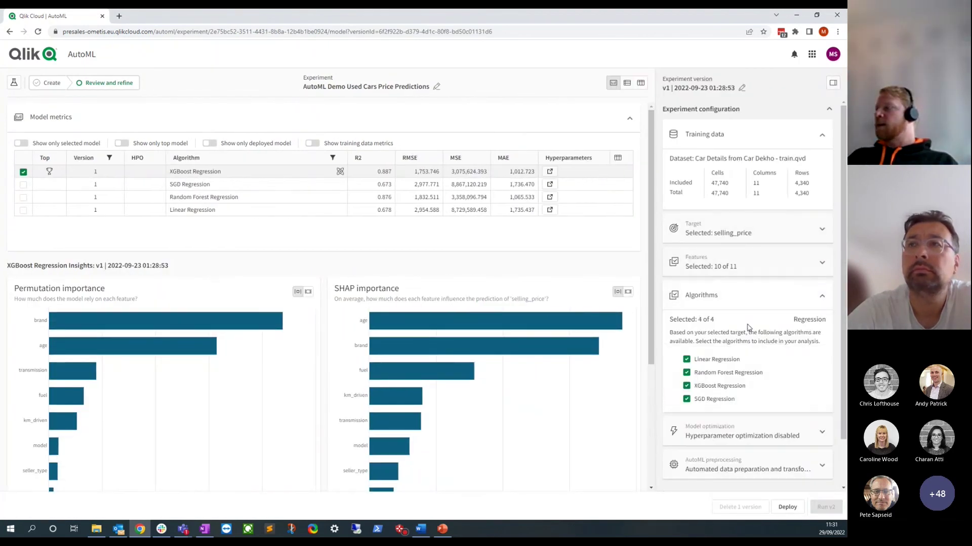
double_click(804, 321)
click(800, 331)
double_click(808, 321)
click(805, 329)
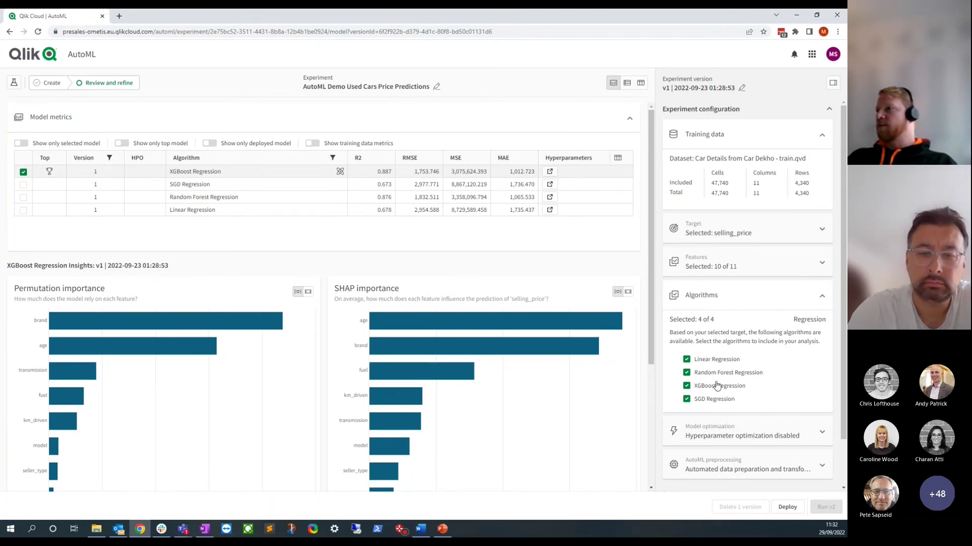
click(735, 301)
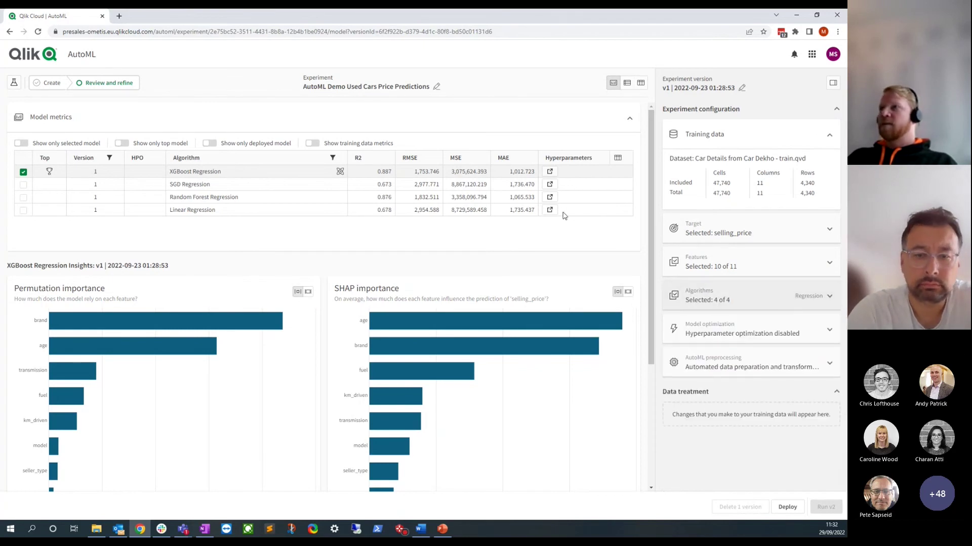
click(833, 82)
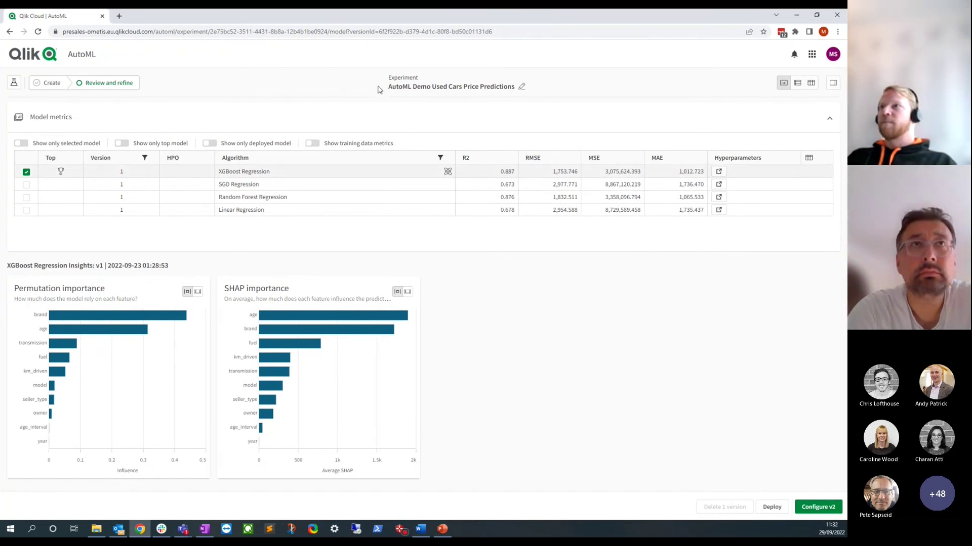
Step: Return to the catalog and view the overview of the AutoML Demo Used Cars Price Predictions analytics app
click(33, 57)
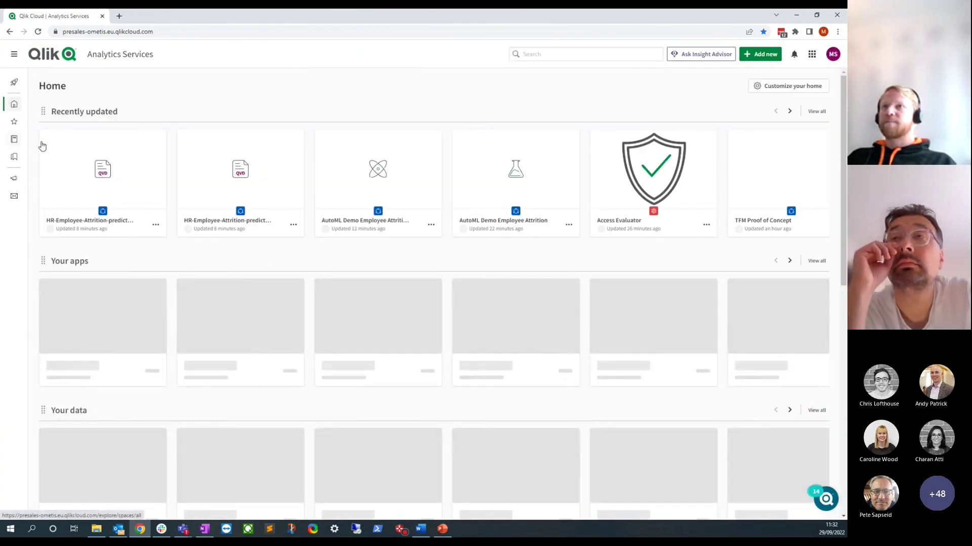
click(15, 140)
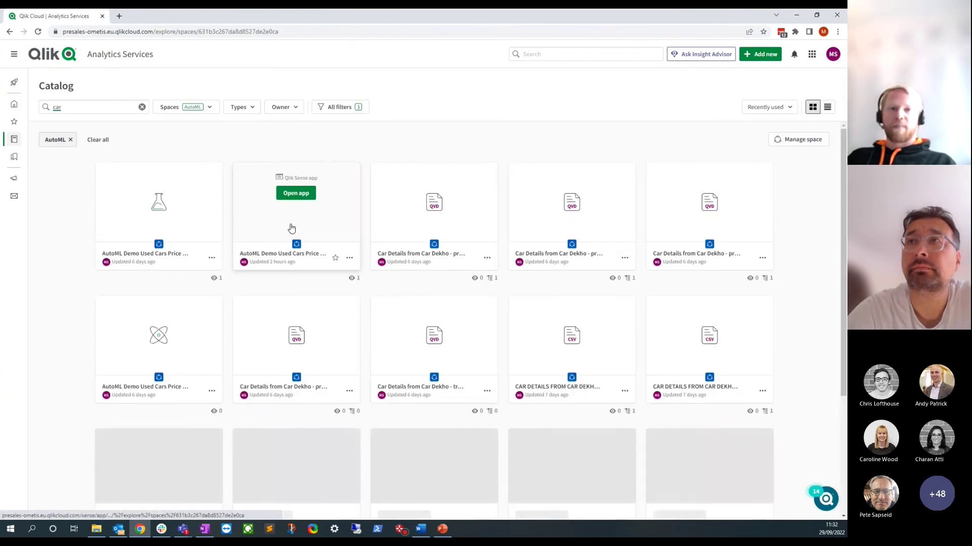
click(292, 227)
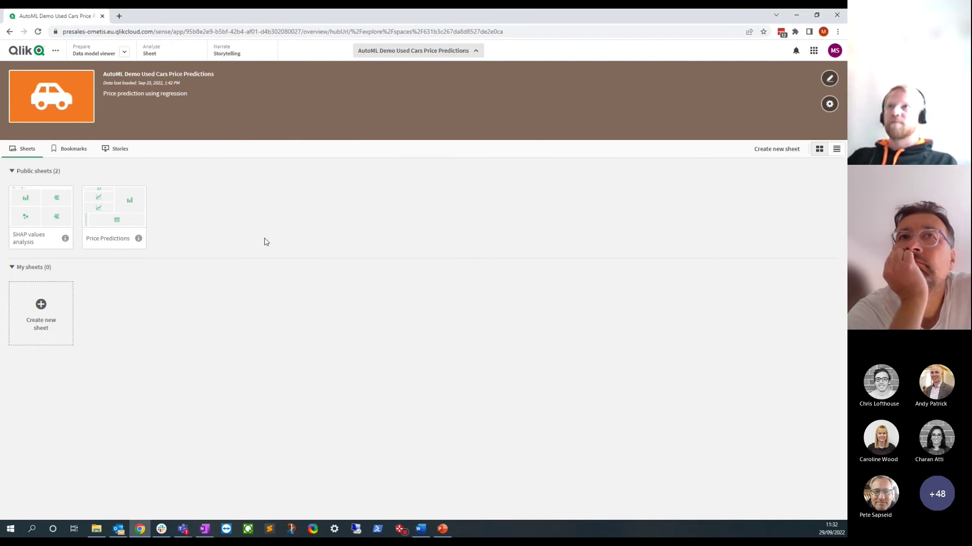
Step: Open the Car Details from Car Dekho - train.qvd dataset from the catalog and examine its field data
click(29, 53)
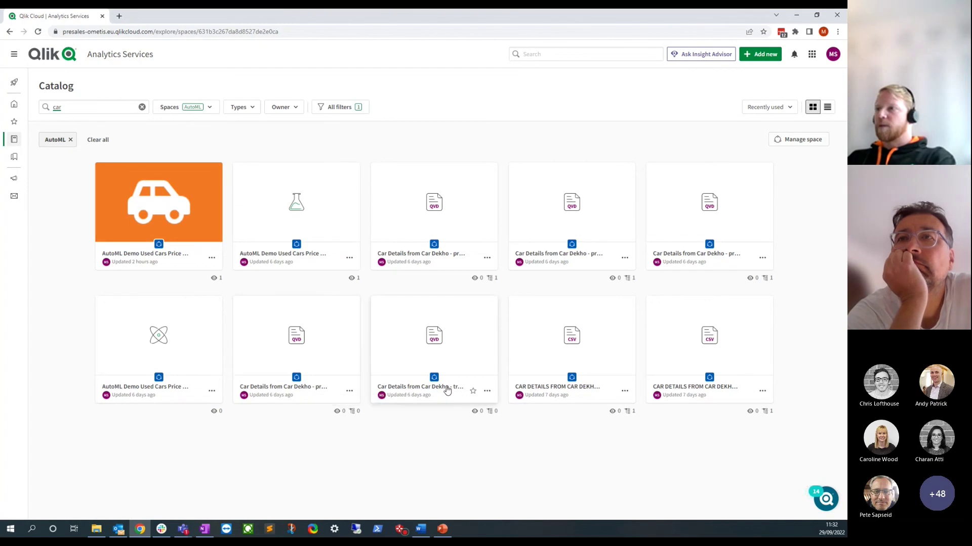
click(448, 338)
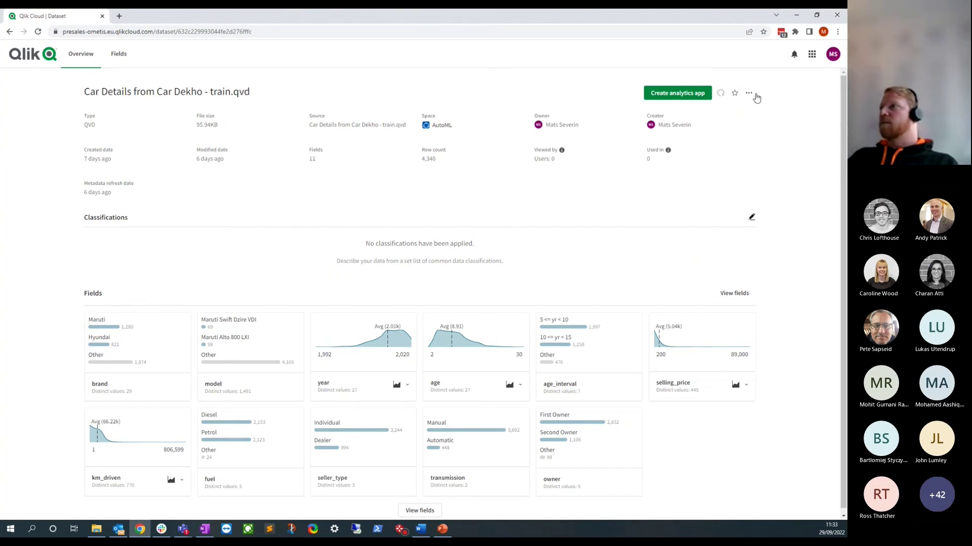
click(120, 56)
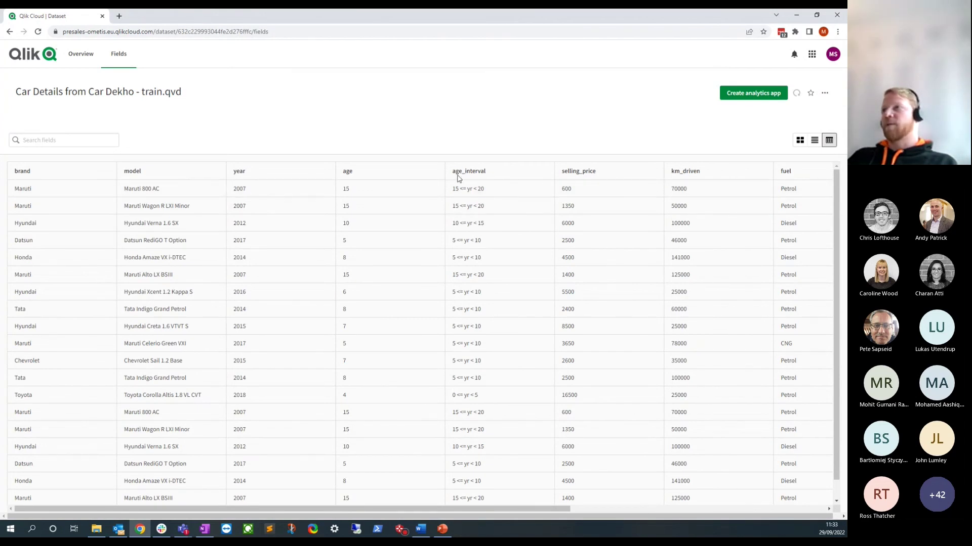
drag(549, 510, 656, 503)
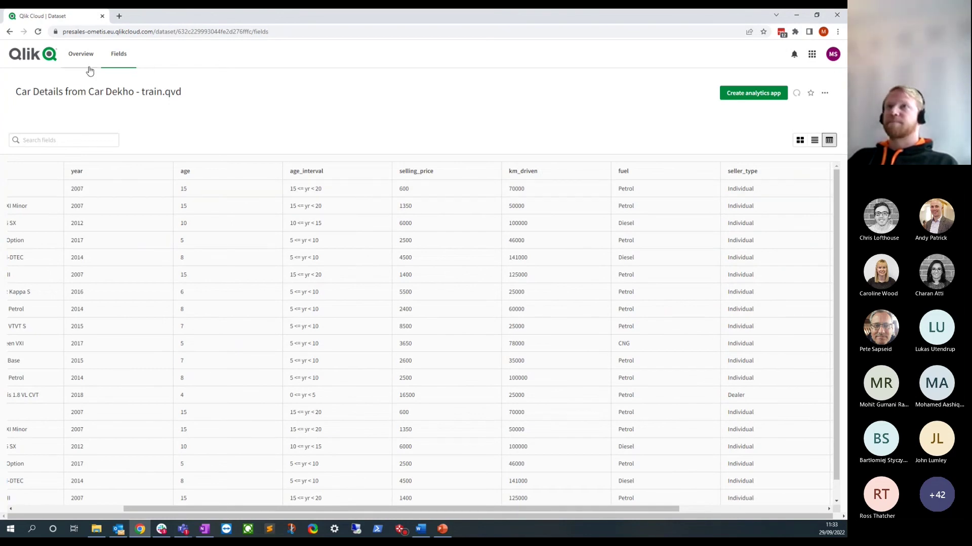
Step: Go back to the used cars price predictions app and examine the feature importance ranking on its SHAP values analysis sheet
click(38, 58)
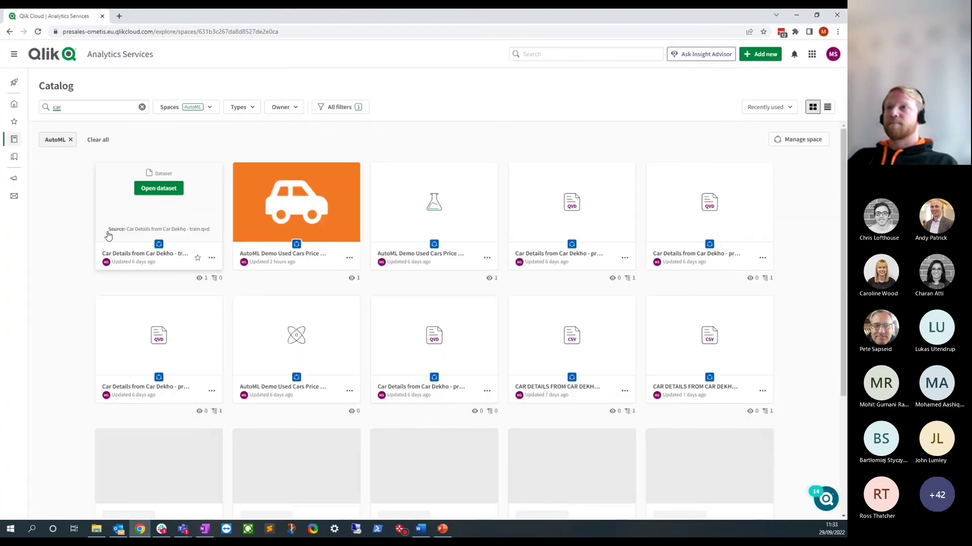
click(292, 220)
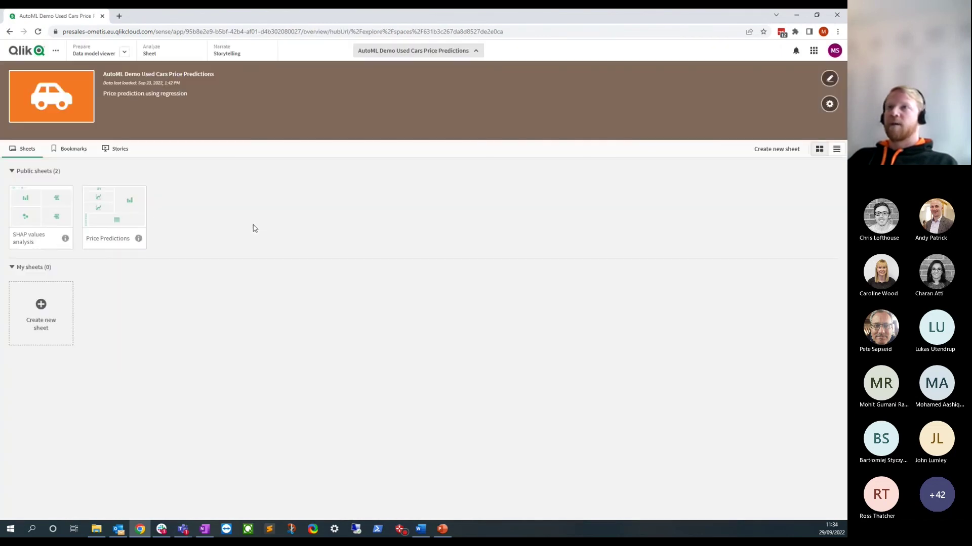
click(44, 209)
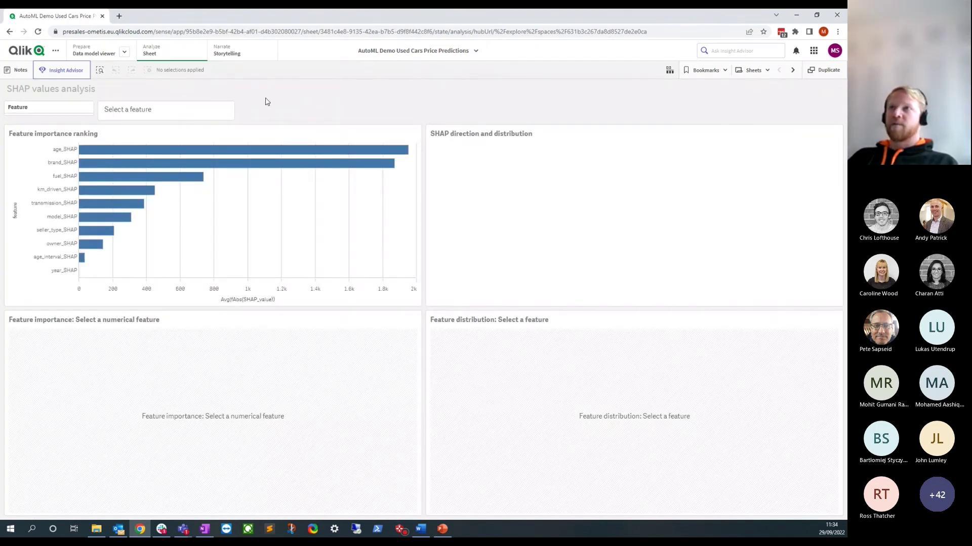
mouse_move(66, 157)
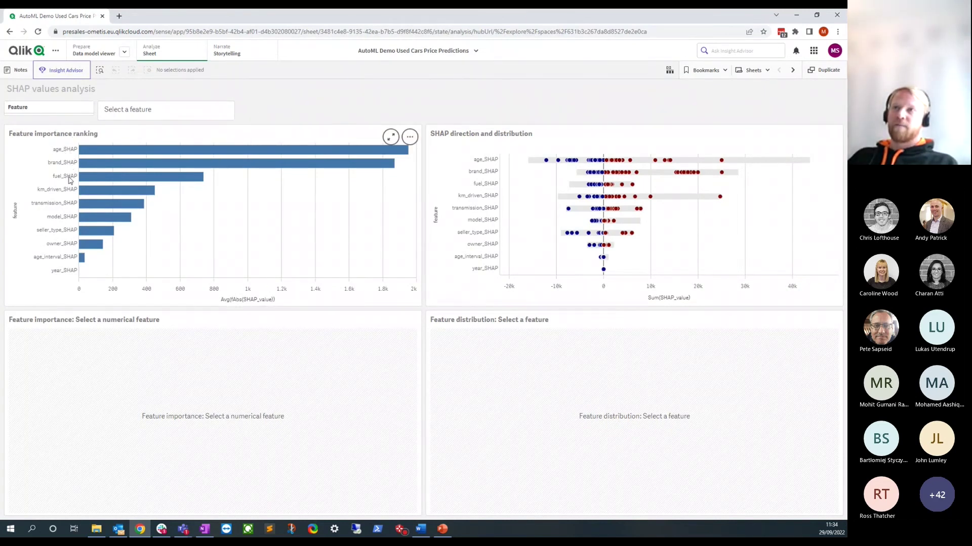
Step: Go to the Price Predictions sheet and filter it to the Volvo brand in the Brand > Model drill-down chart
mouse_move(67, 194)
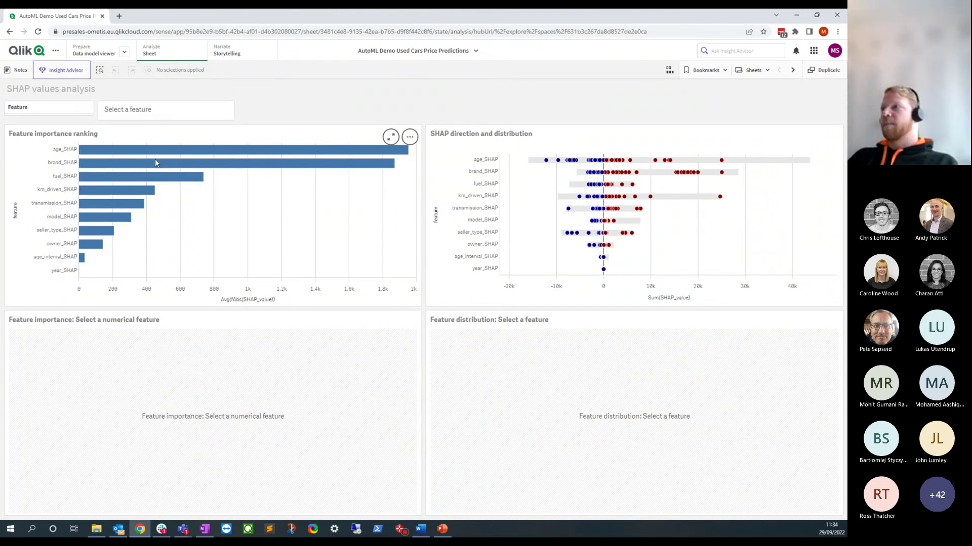
click(793, 71)
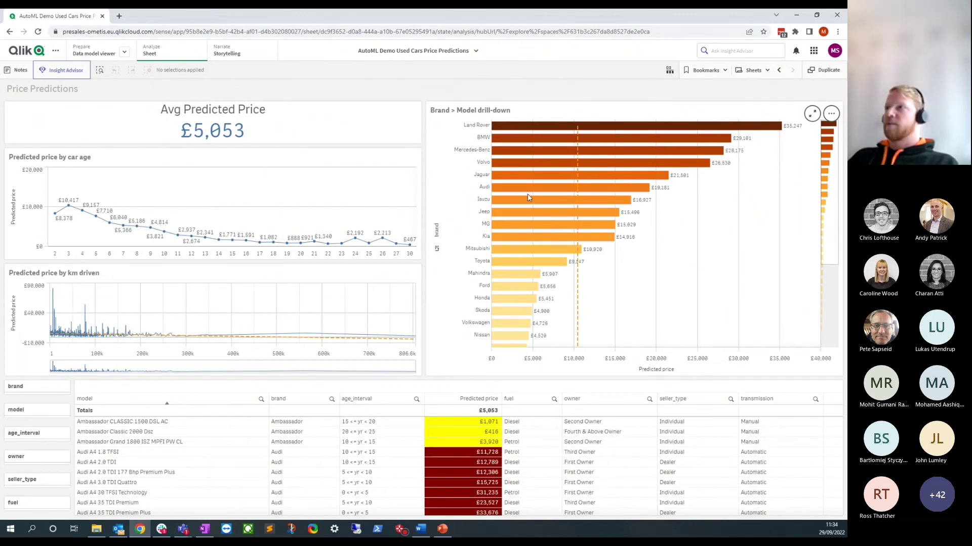
click(509, 167)
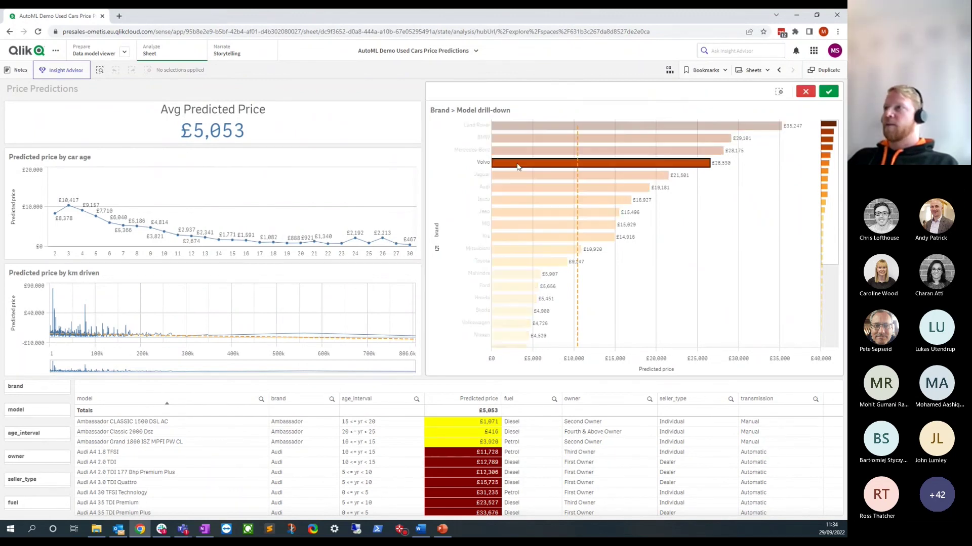
click(832, 92)
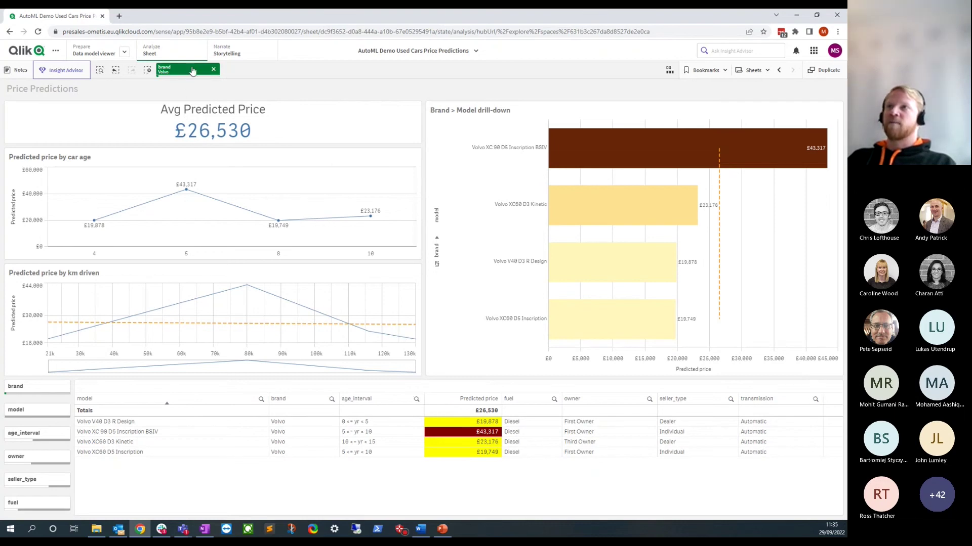
Step: Check the available age_interval and transmission filter values in the predictions table for the selected brand, and leave both unfiltered
click(417, 400)
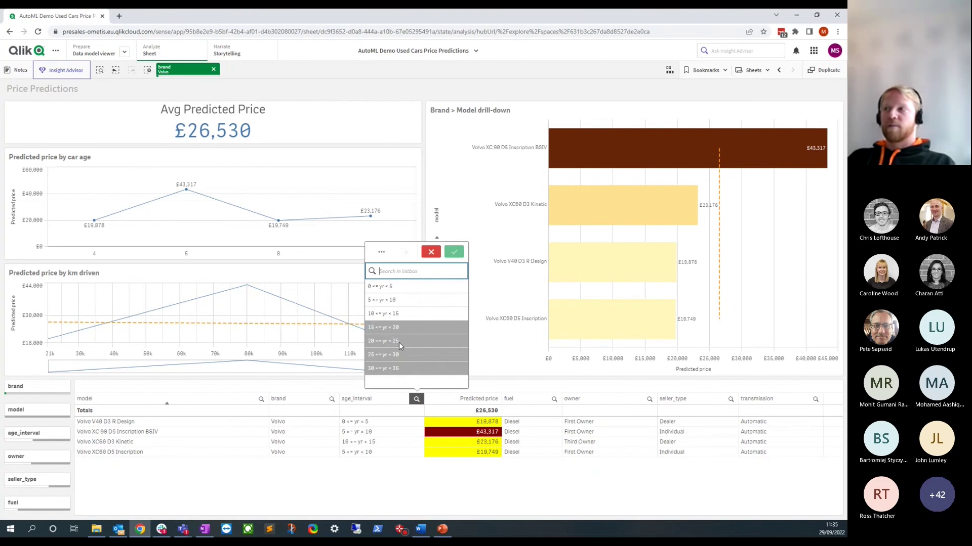
click(815, 399)
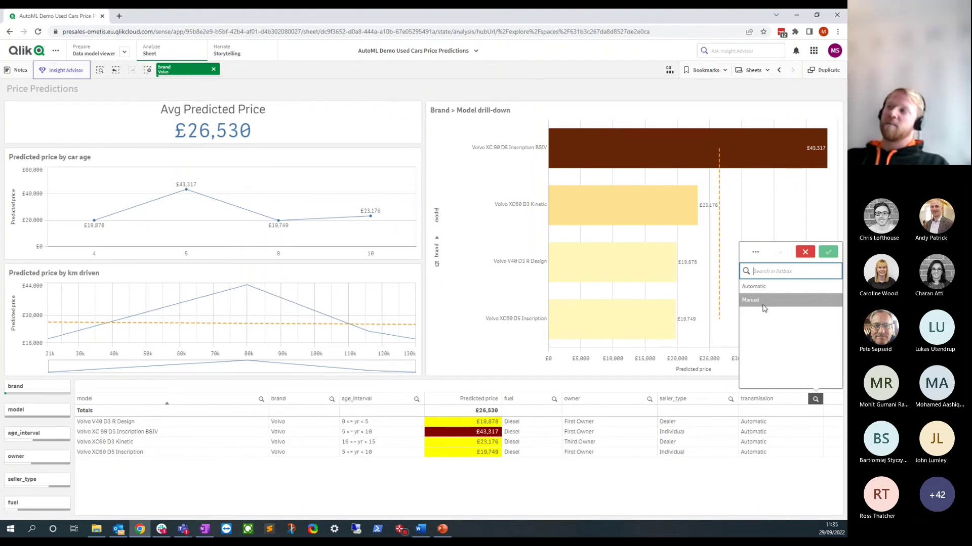
click(424, 108)
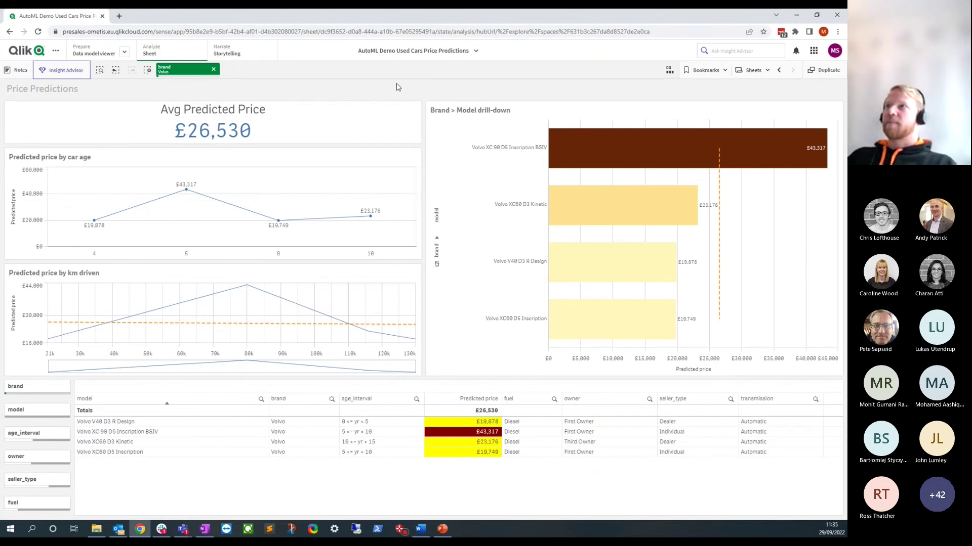
click(533, 21)
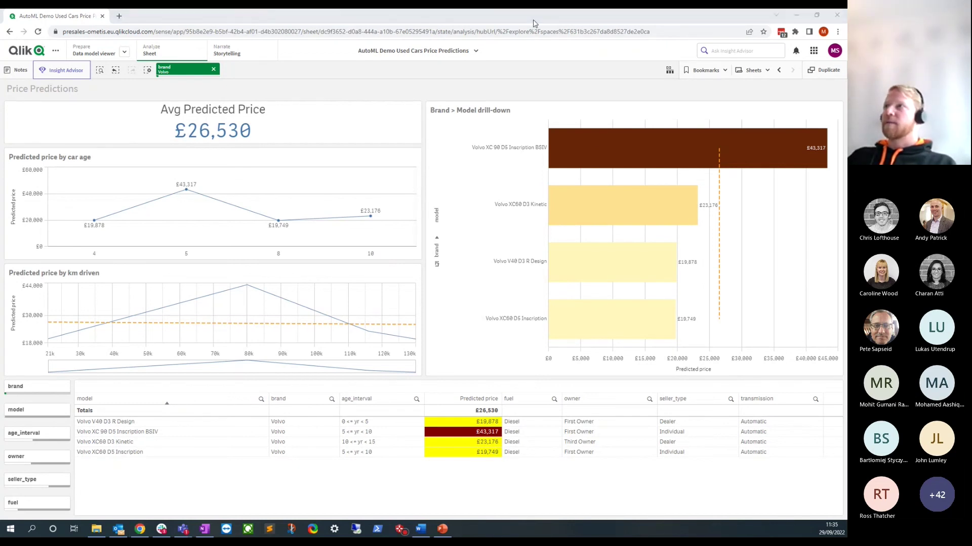